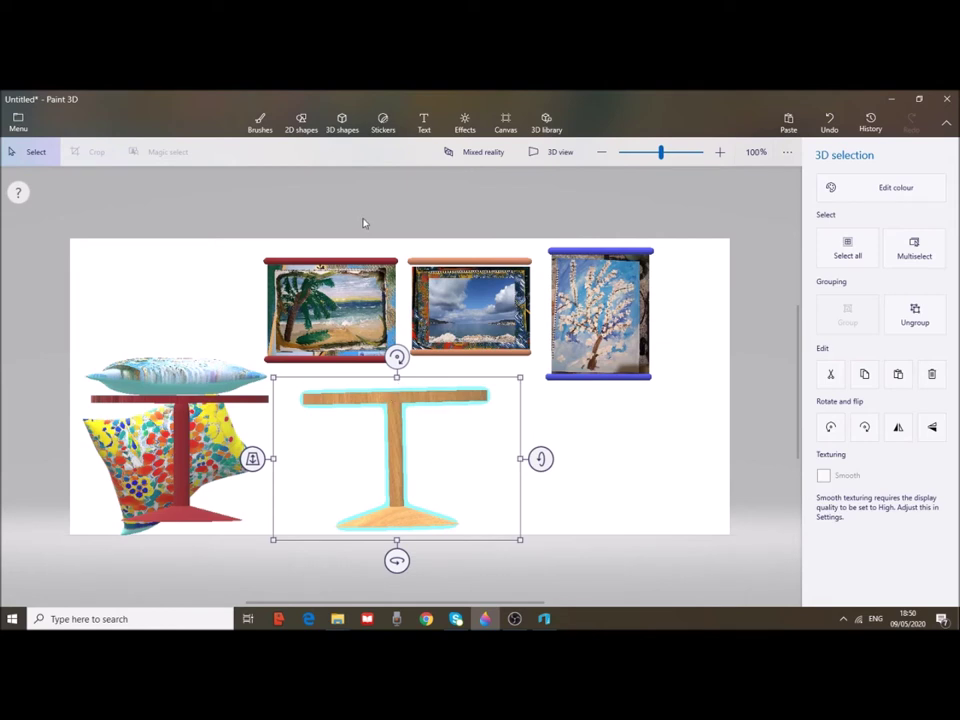
- Draw a large blue sphere from 3D shapes to the right of the wooden stand
left_click(585, 203)
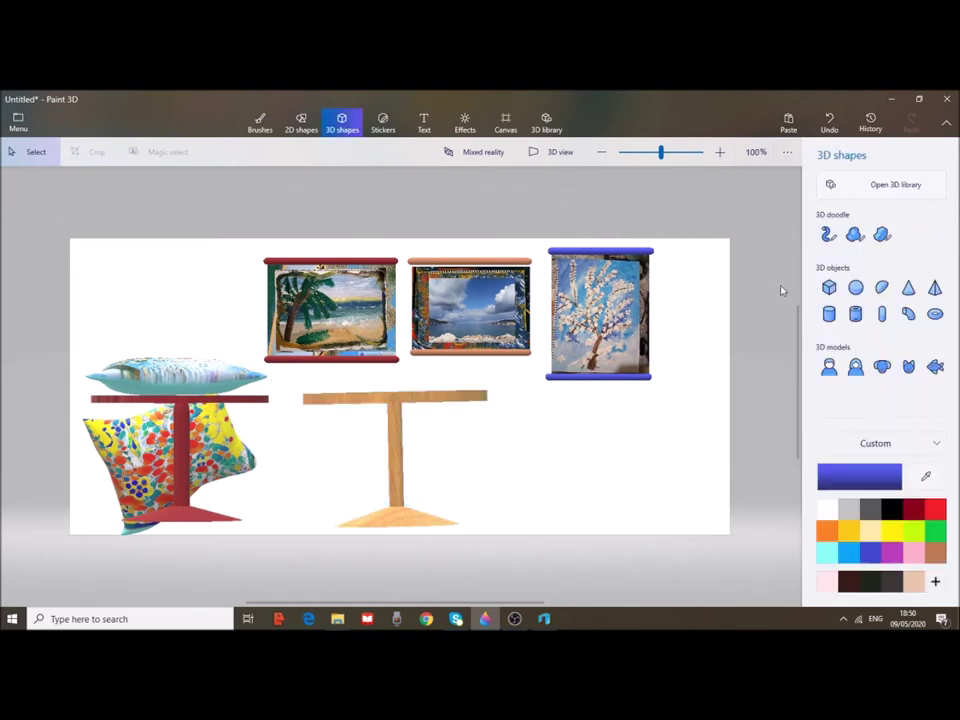
left_click(855, 288)
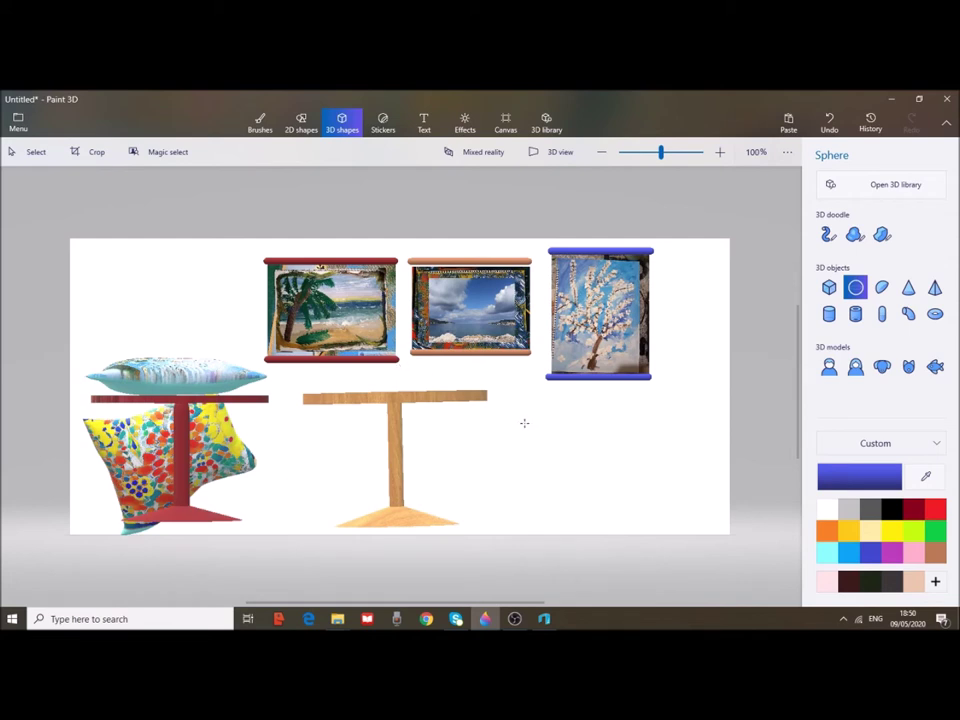
left_click_drag(508, 425, 560, 474)
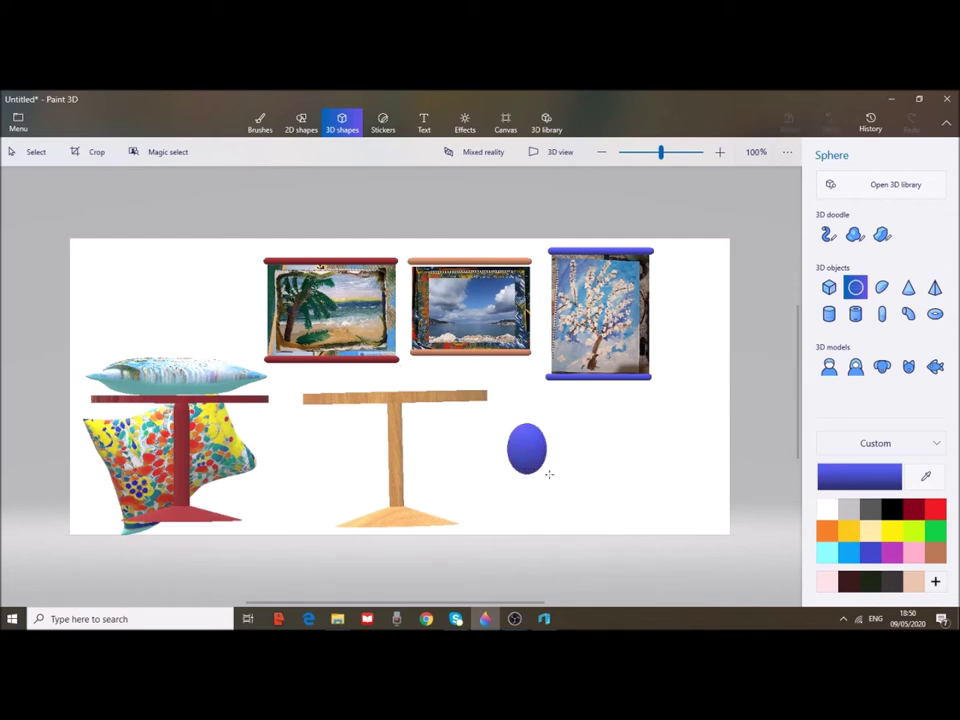
left_click_drag(560, 474, 601, 513)
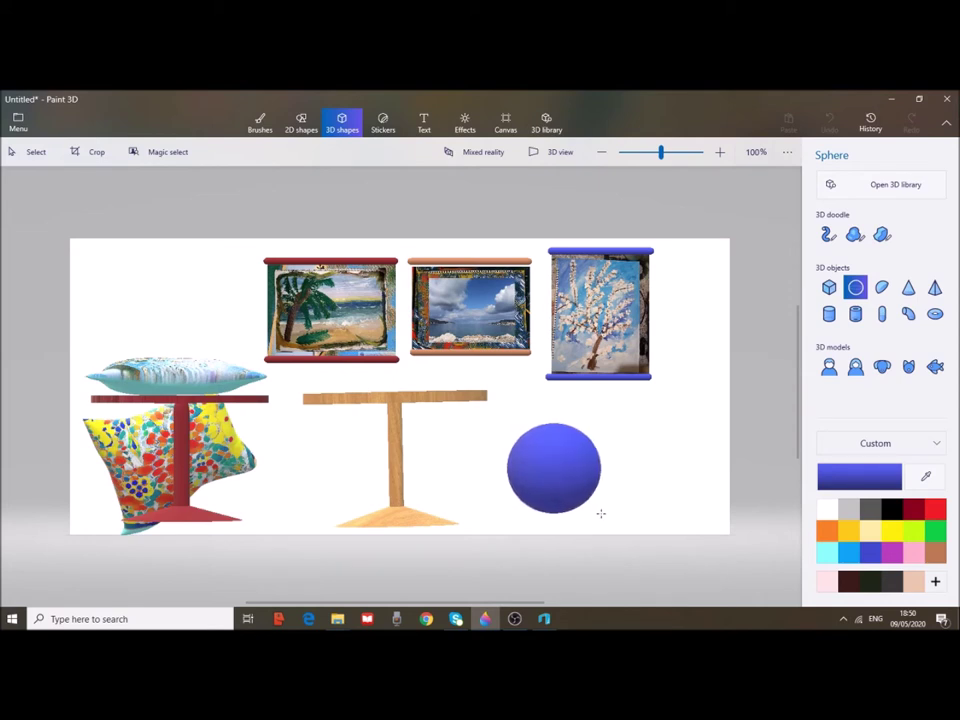
left_click_drag(601, 513, 601, 513)
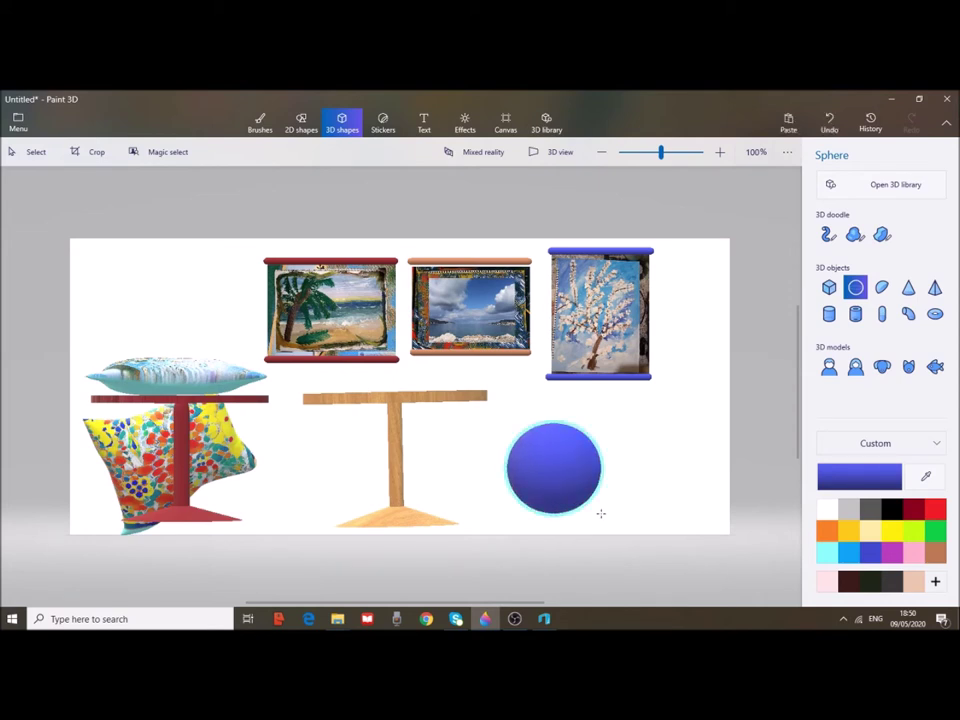
left_click(342, 122)
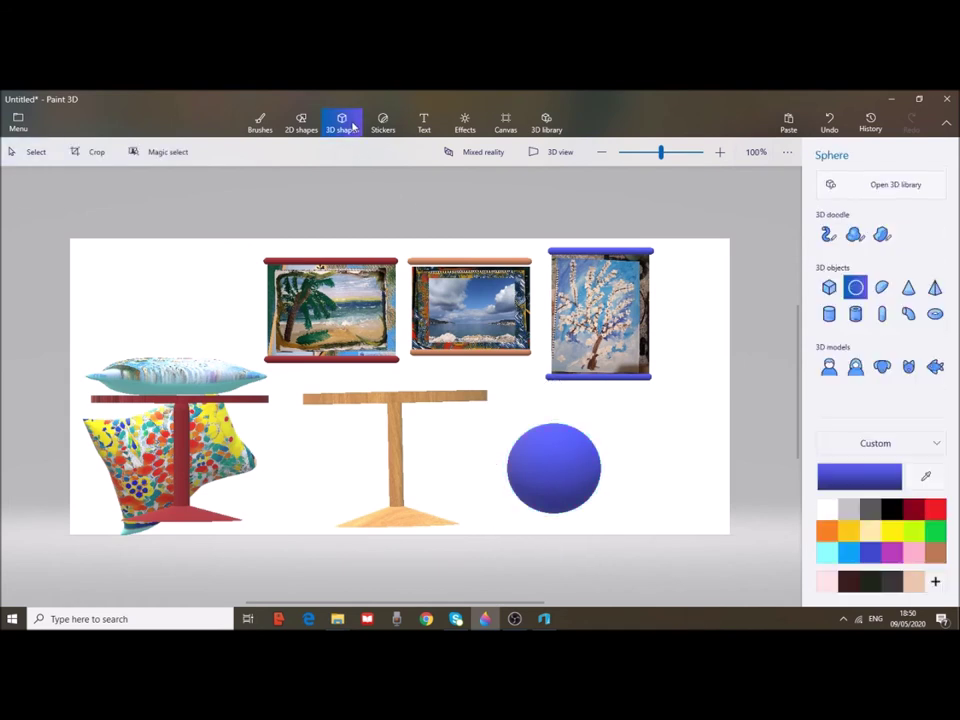
- Draw a doughnut ring on the sphere's top, then adjust its depth and tilt it upright
left_click(935, 315)
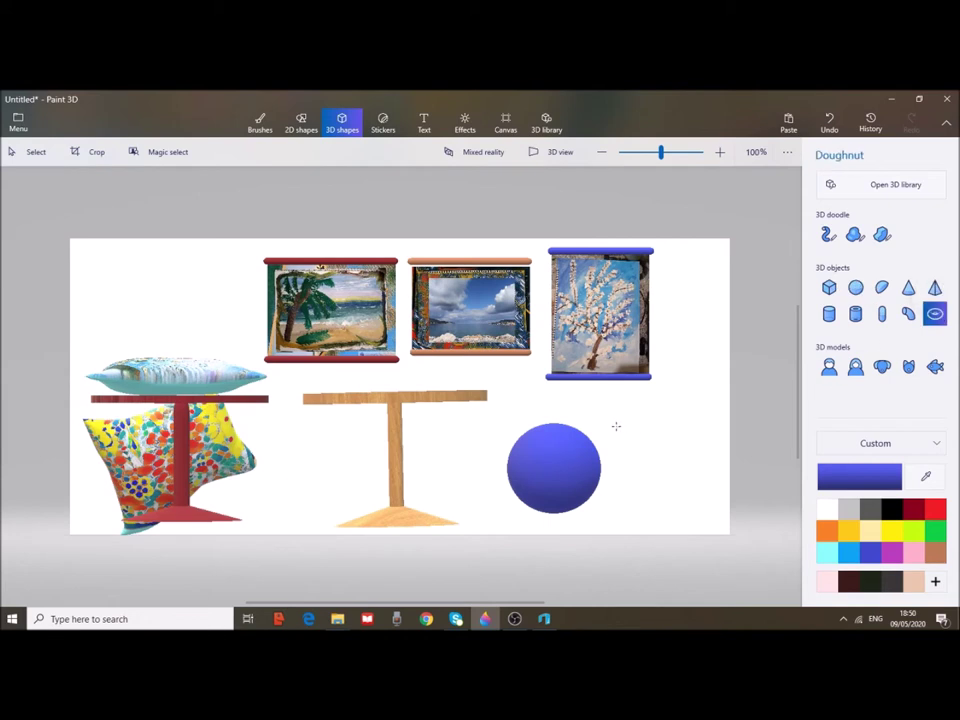
left_click_drag(507, 416, 597, 452)
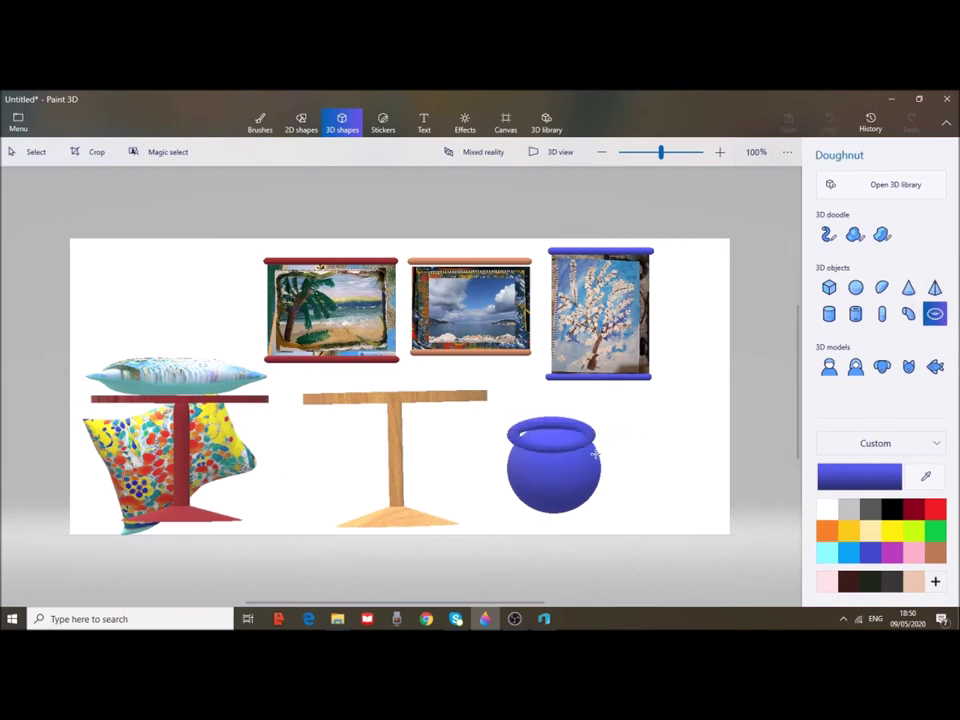
left_click(513, 438)
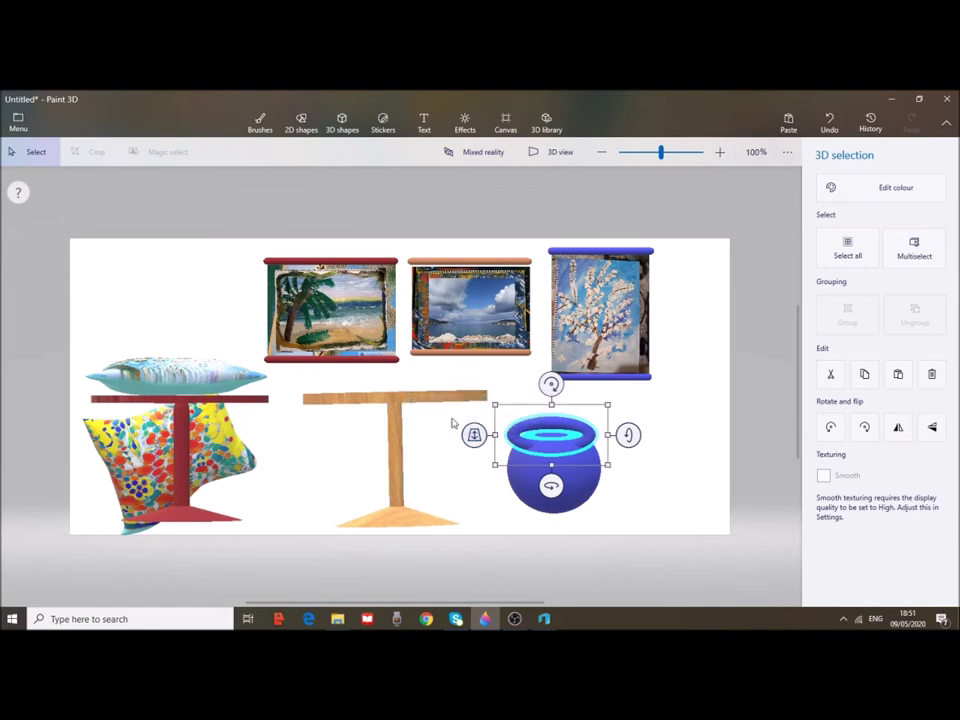
mouse_move(474, 436)
left_mouse_down()
mouse_move(474, 415)
mouse_move(491, 393)
mouse_move(498, 415)
mouse_move(501, 399)
mouse_move(505, 408)
left_mouse_up()
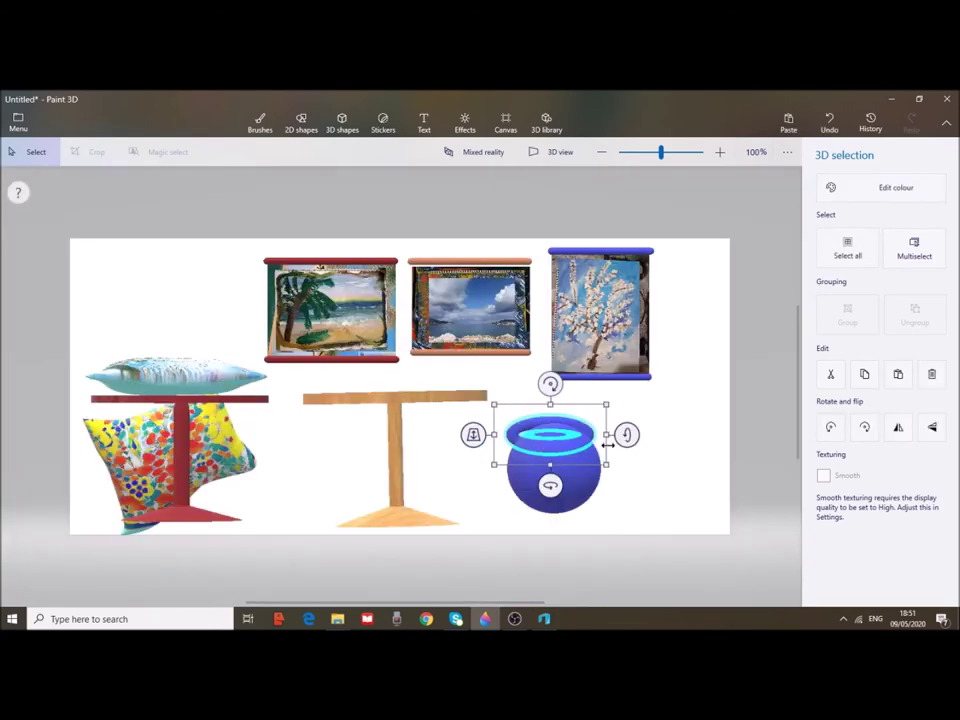
mouse_move(626, 434)
left_mouse_down()
mouse_move(608, 467)
mouse_move(647, 486)
mouse_move(651, 526)
left_mouse_up()
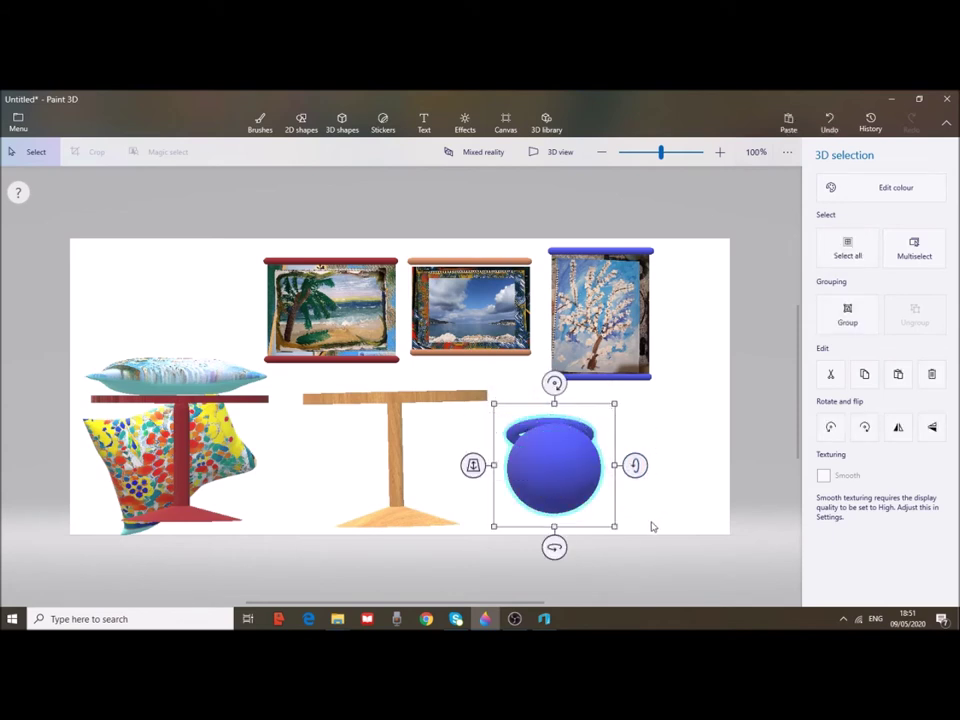
mouse_move(556, 546)
left_mouse_down()
mouse_move(506, 544)
mouse_move(473, 525)
mouse_move(512, 531)
mouse_move(494, 534)
left_mouse_up()
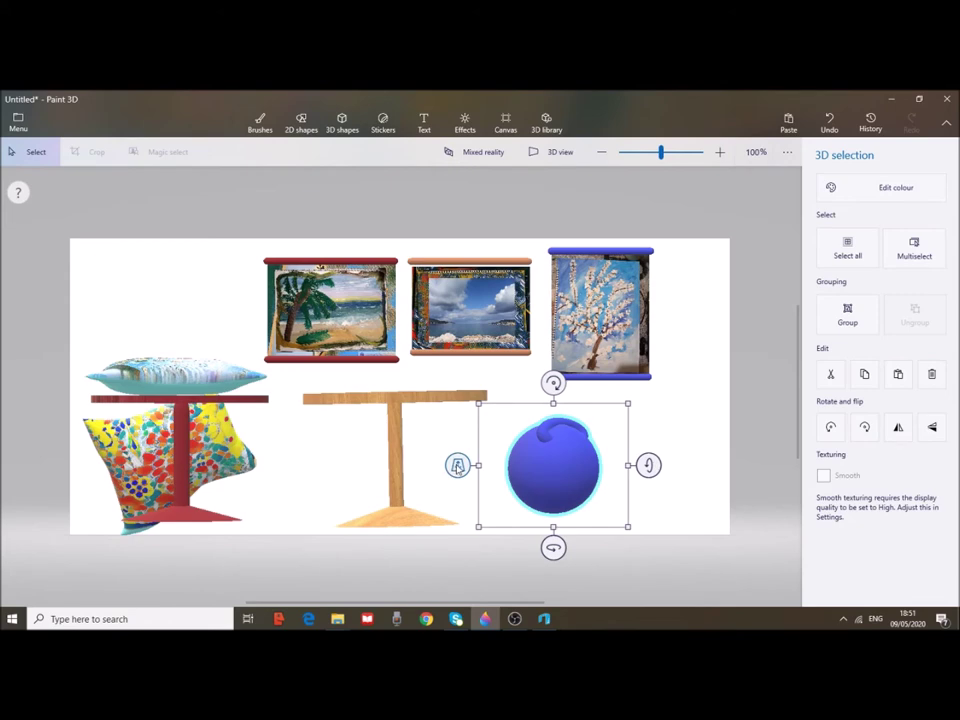
- Rotate the ring with its tilt and spin handles until it lies flat on the sphere
left_click_drag(457, 466, 457, 465)
left_click(673, 426)
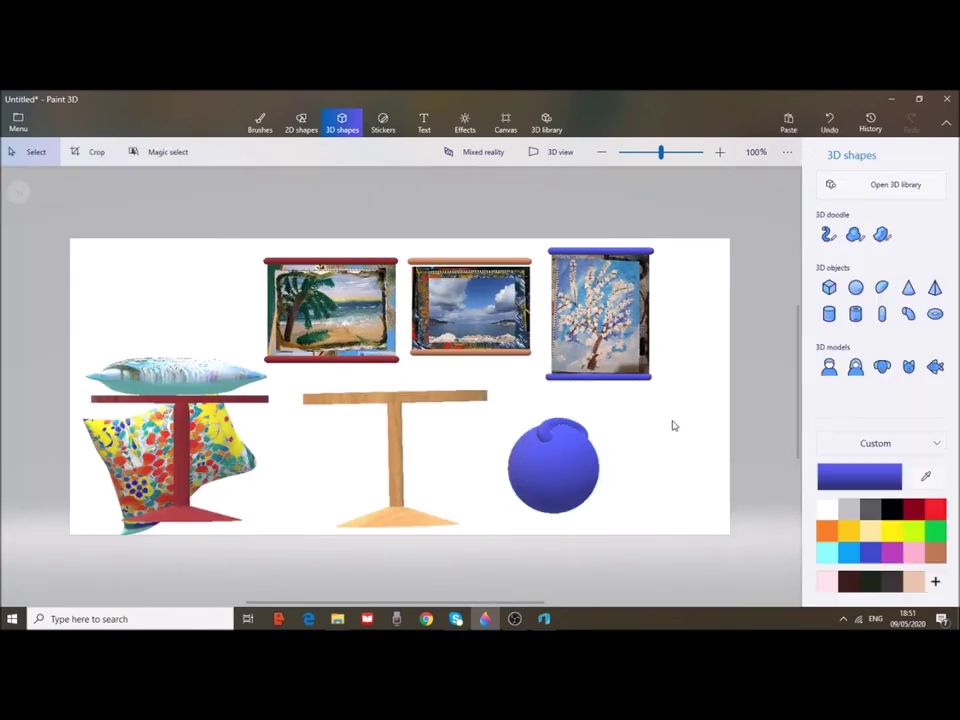
left_click(545, 433)
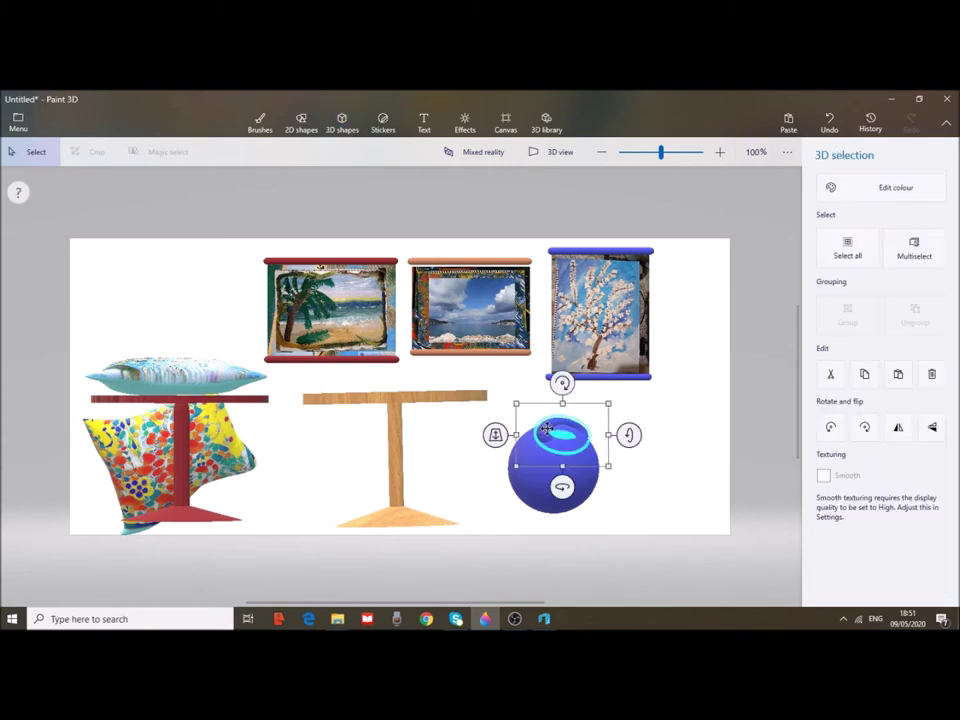
left_click_drag(628, 435, 629, 434)
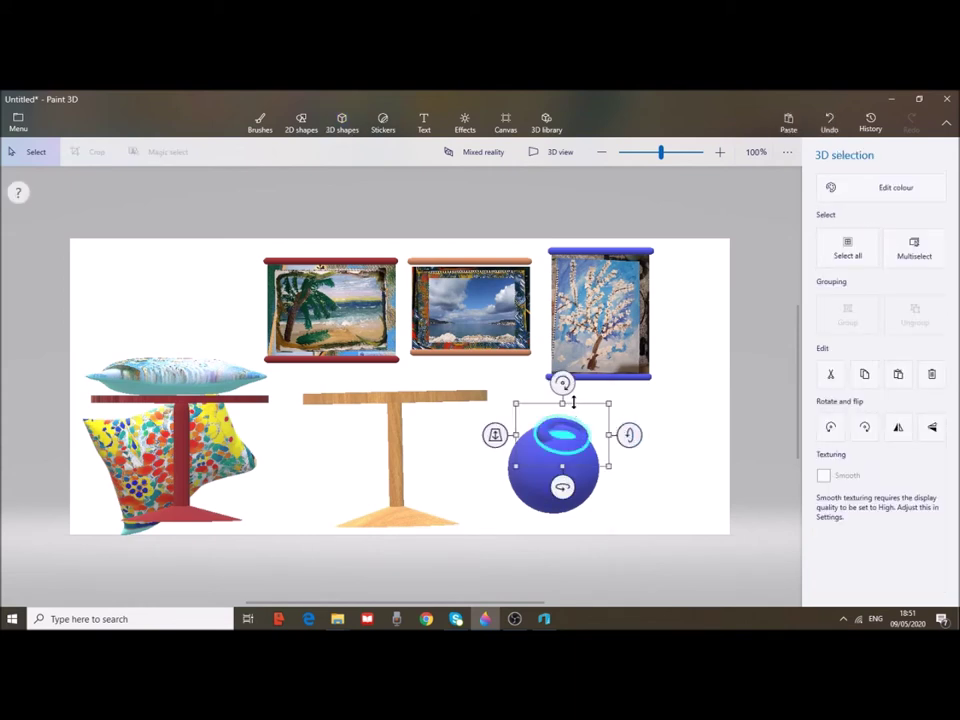
mouse_move(562, 383)
left_mouse_down()
mouse_move(583, 414)
mouse_move(630, 427)
mouse_move(560, 470)
left_mouse_up()
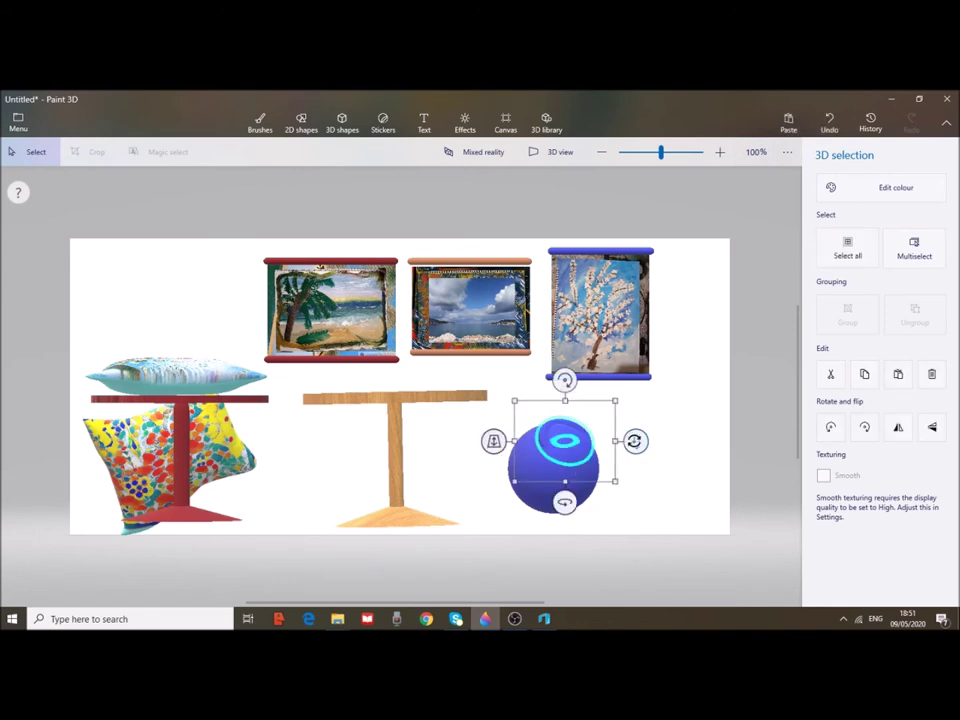
left_click_drag(634, 439, 634, 432)
left_click_drag(566, 379, 529, 381)
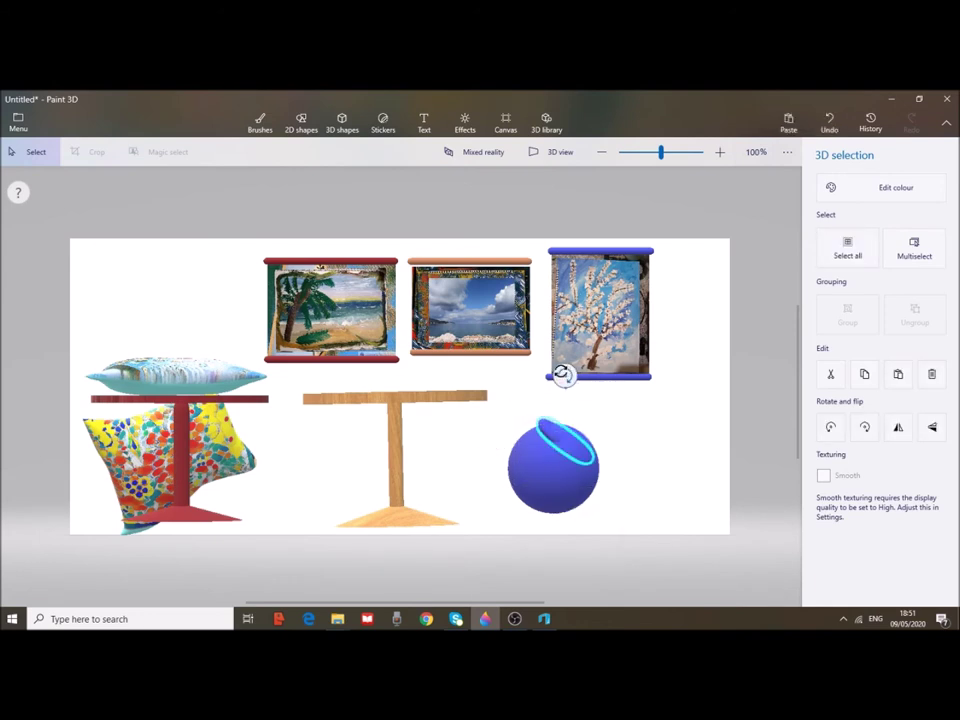
mouse_move(576, 453)
left_mouse_down()
mouse_move(573, 417)
mouse_move(572, 425)
left_mouse_up()
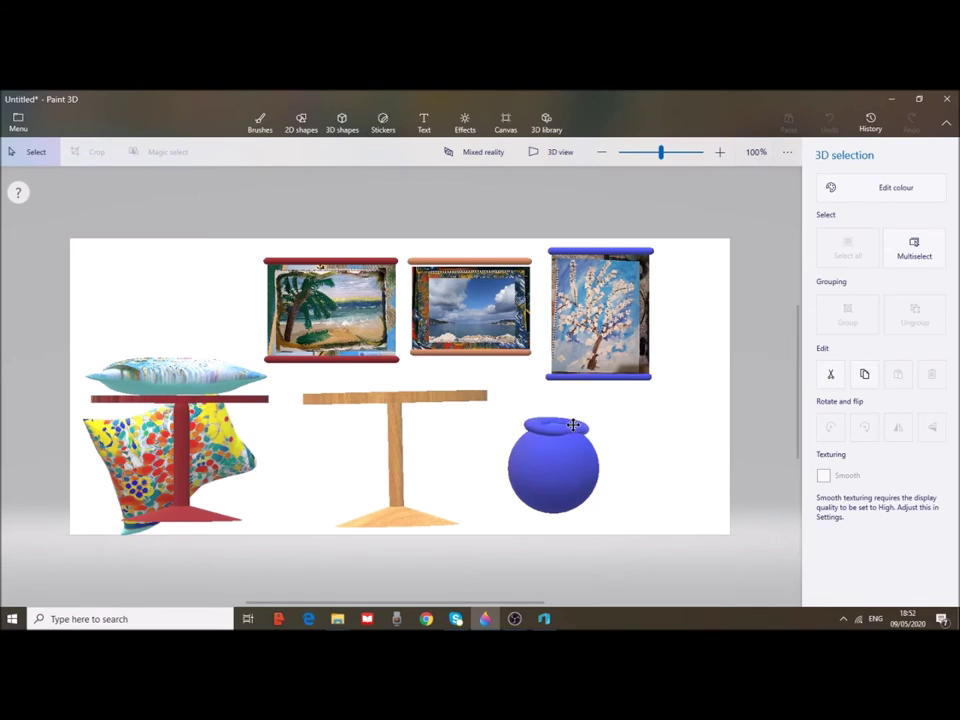
left_click_drag(572, 425, 577, 427)
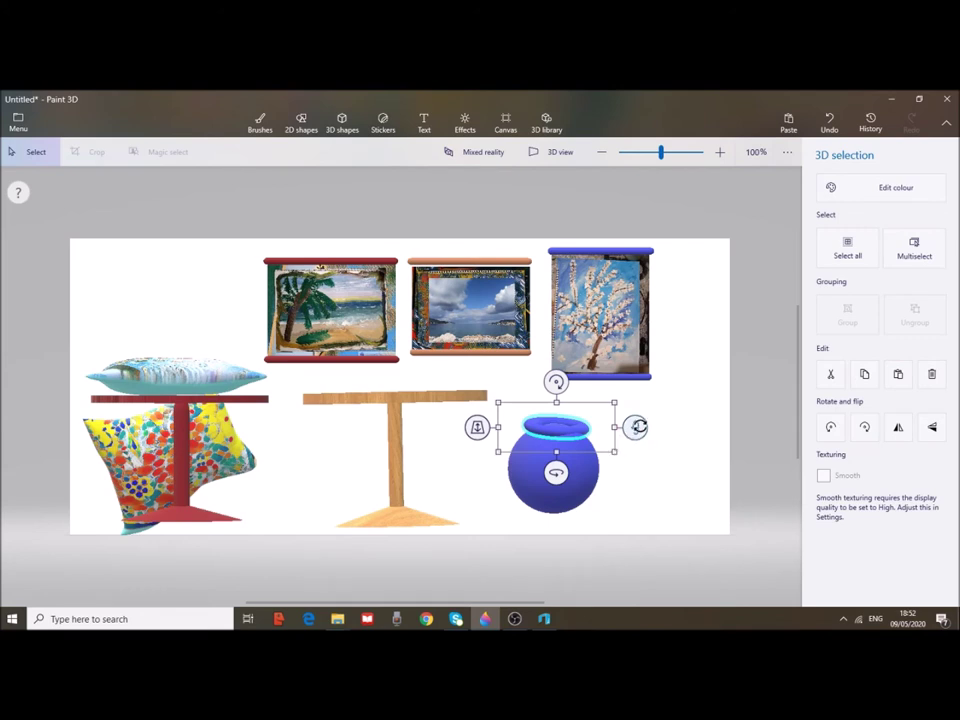
- Fine-tune the rim's sideways and forward tilt, then lift it slightly on the sphere
left_click_drag(634, 427, 634, 427)
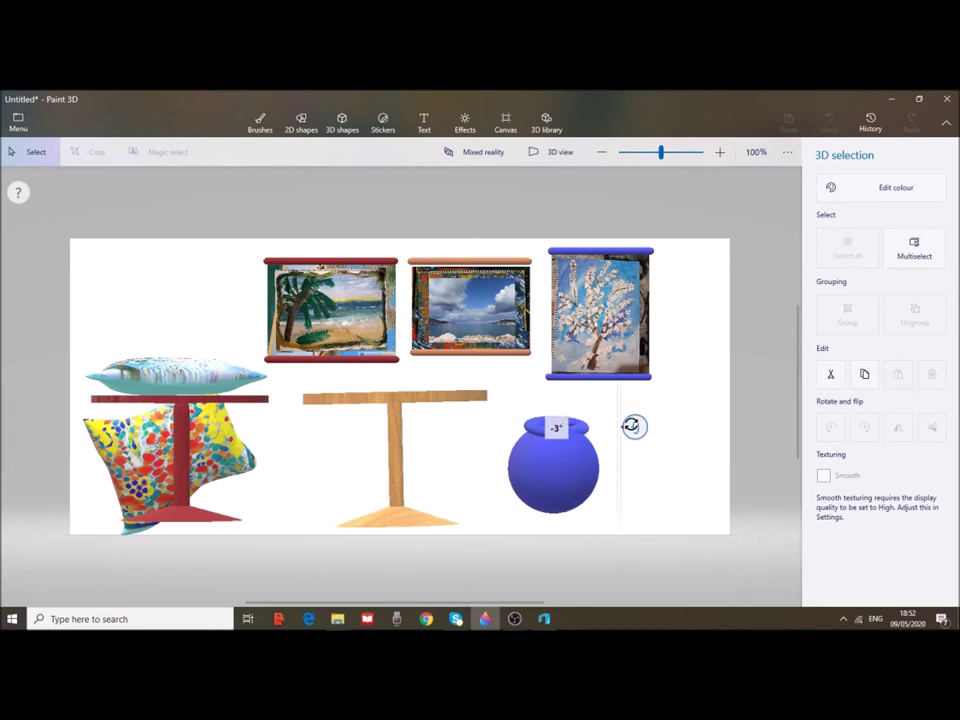
left_click_drag(632, 427, 633, 426)
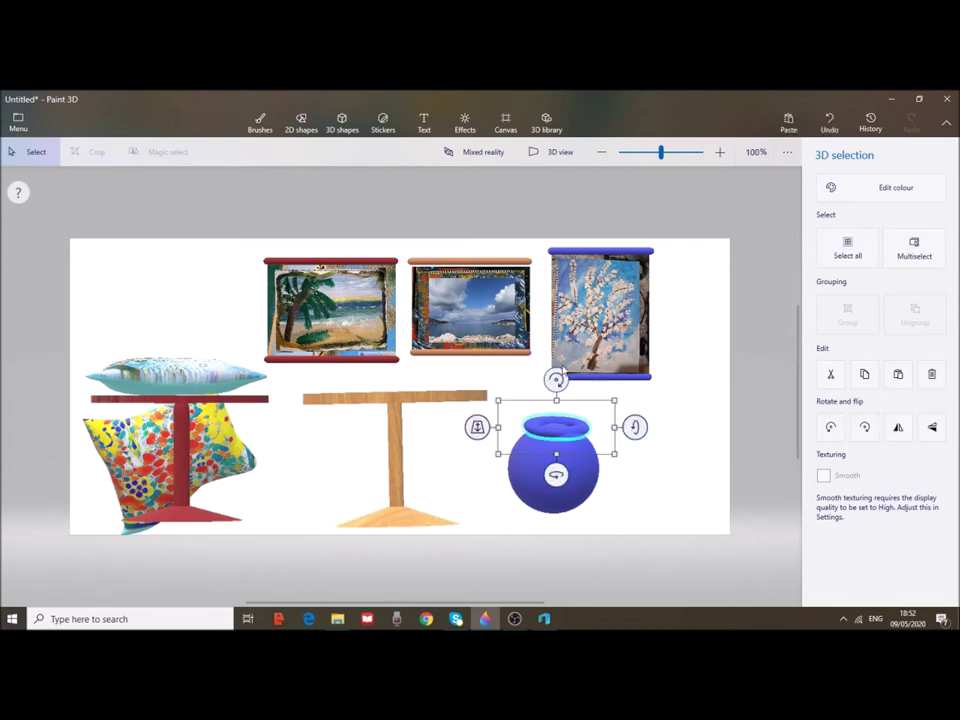
left_click_drag(553, 381, 554, 378)
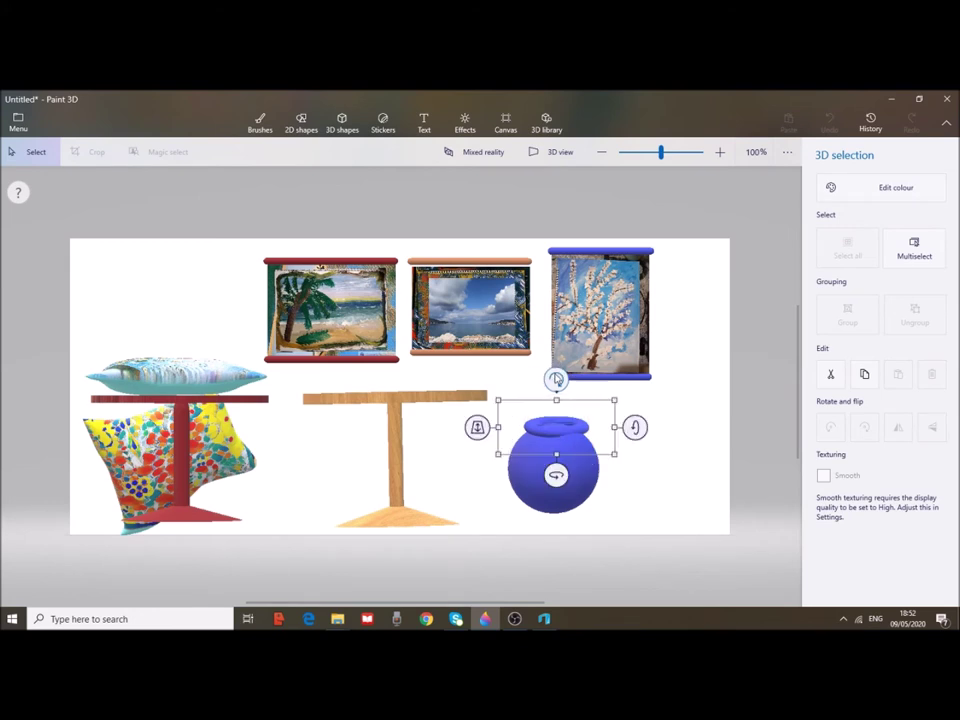
left_click_drag(556, 429, 558, 424)
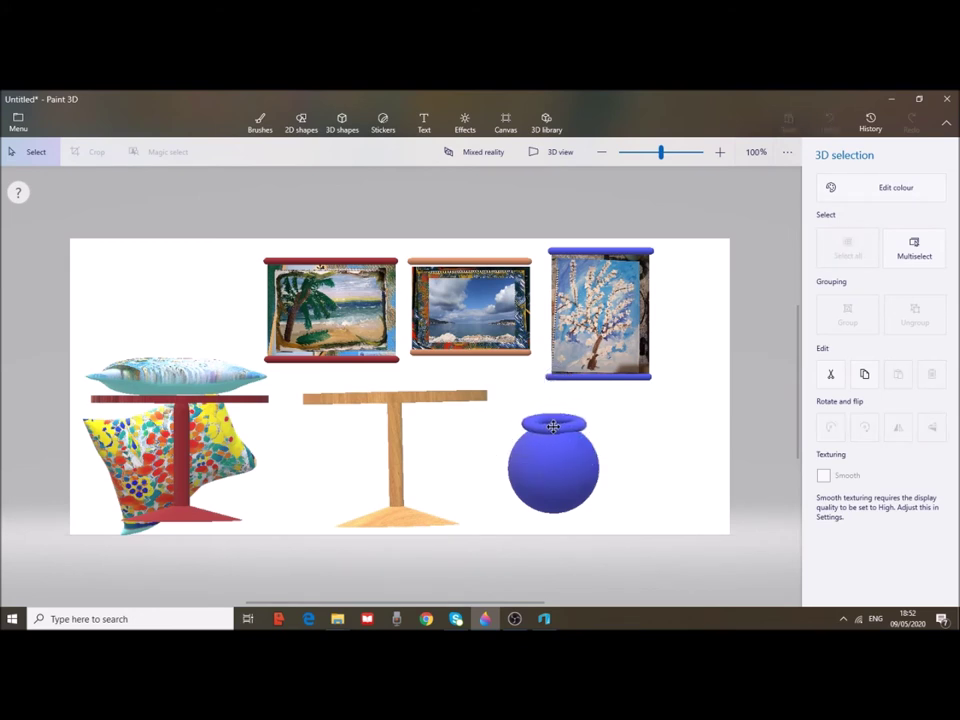
left_click_drag(558, 424, 557, 426)
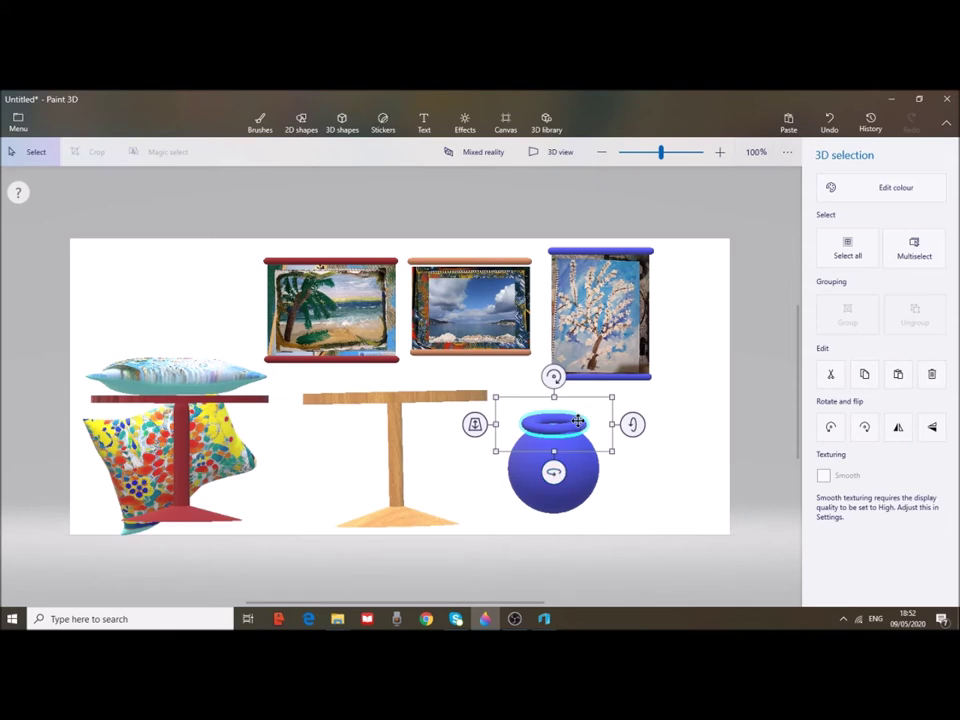
left_click(342, 126)
- Draw a small doughnut beside the pot as its handle
left_click(935, 314)
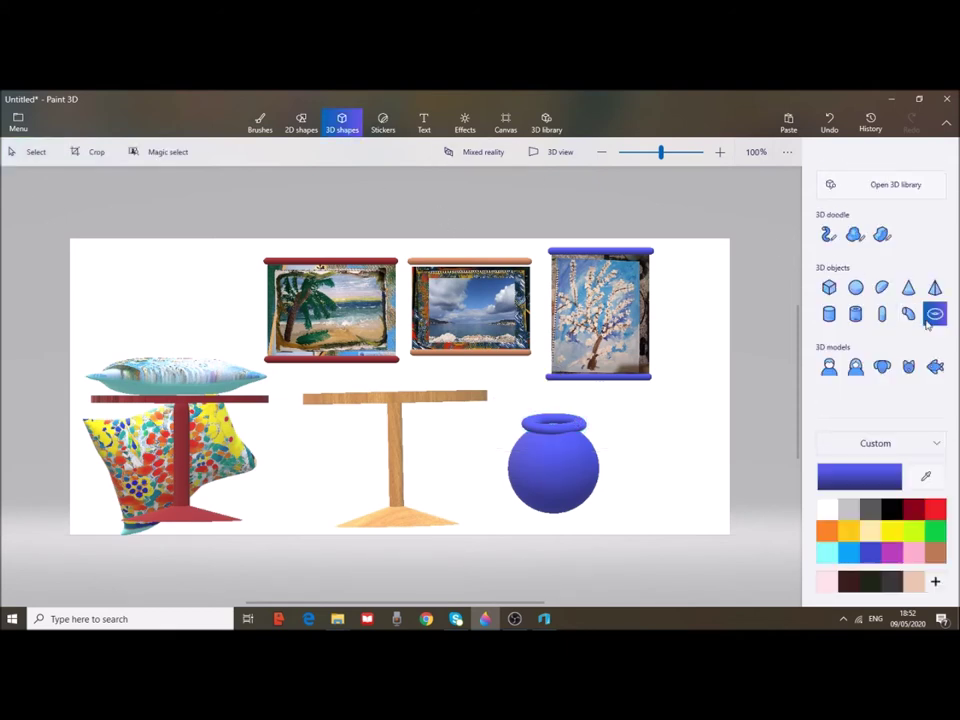
left_click_drag(586, 423, 644, 474)
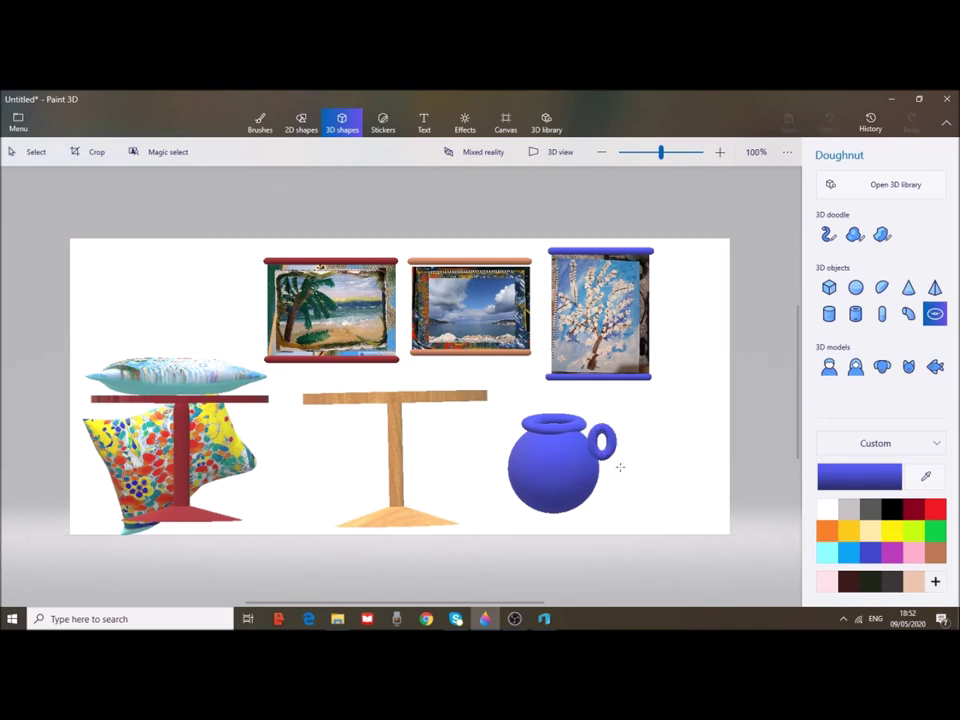
left_click_drag(640, 468, 601, 451)
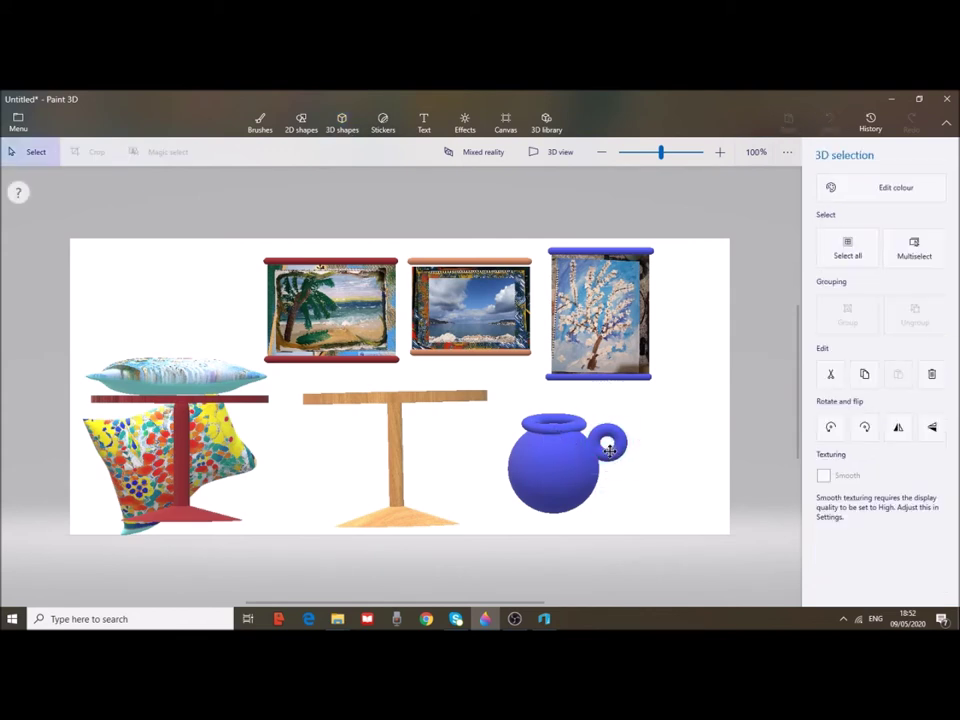
left_click(603, 457)
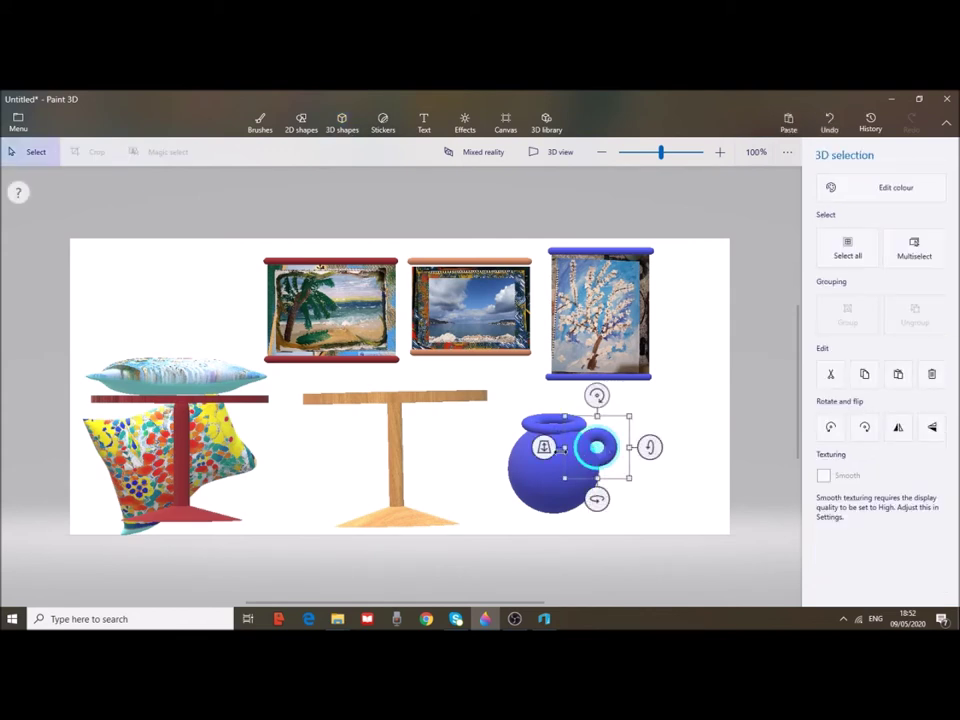
- Check the handle's depth in perspective view, then return to the flat canvas
key("ctrl+shift+m")
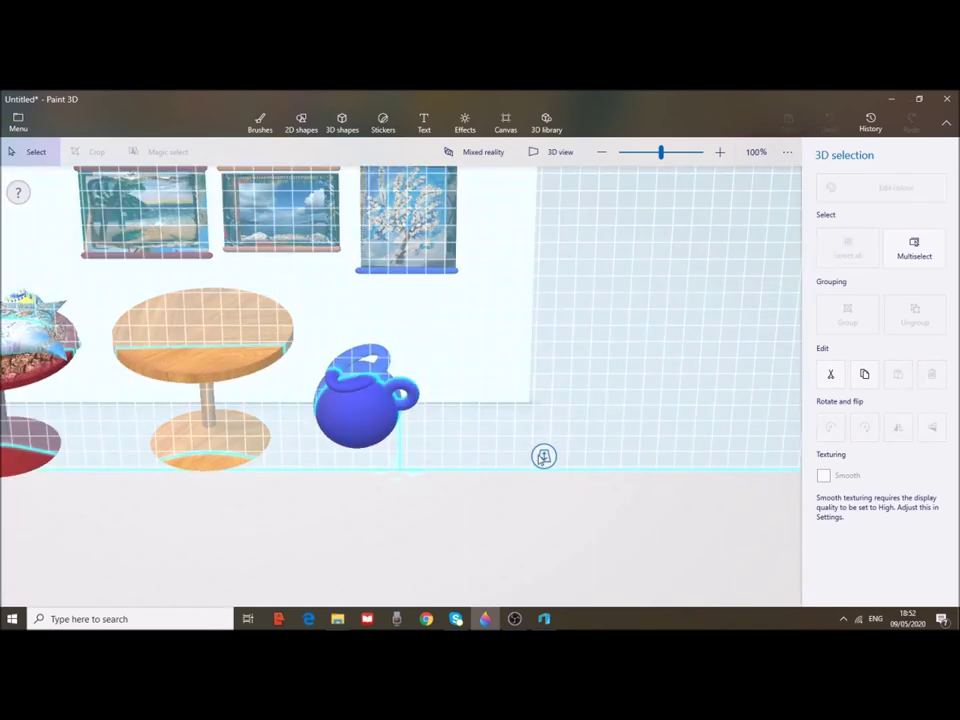
left_click_drag(521, 463, 518, 456)
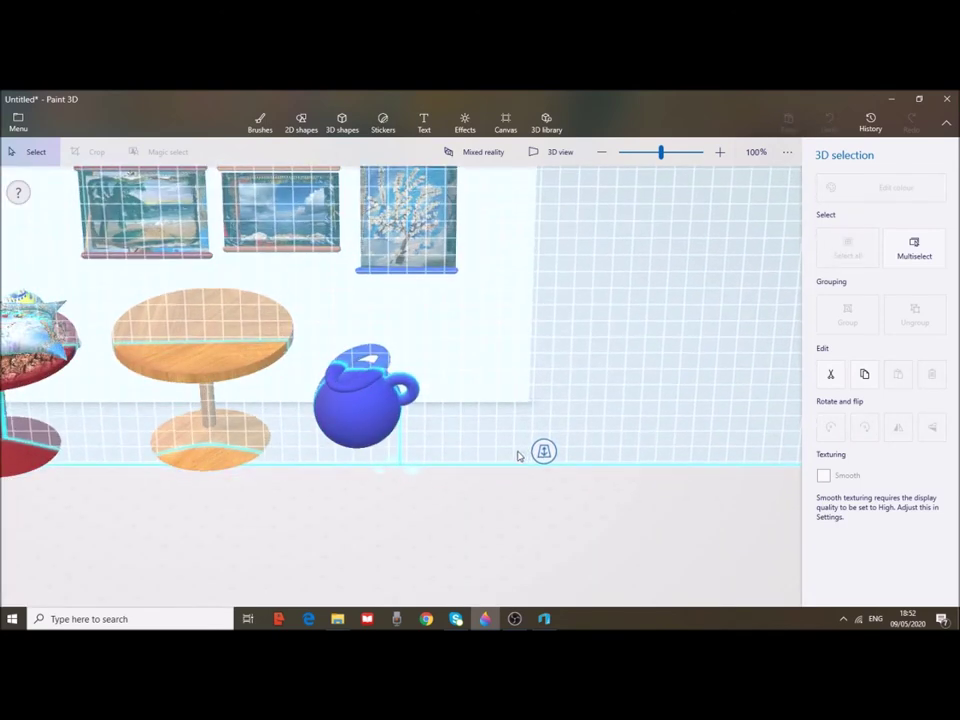
key("ctrl+shift+m")
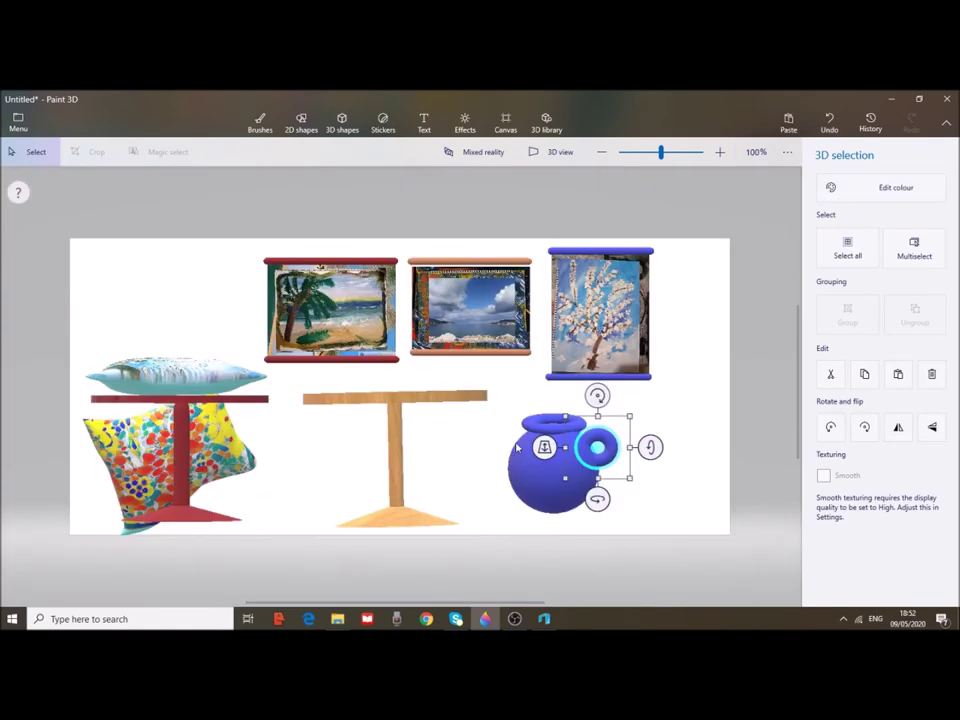
left_click(540, 430)
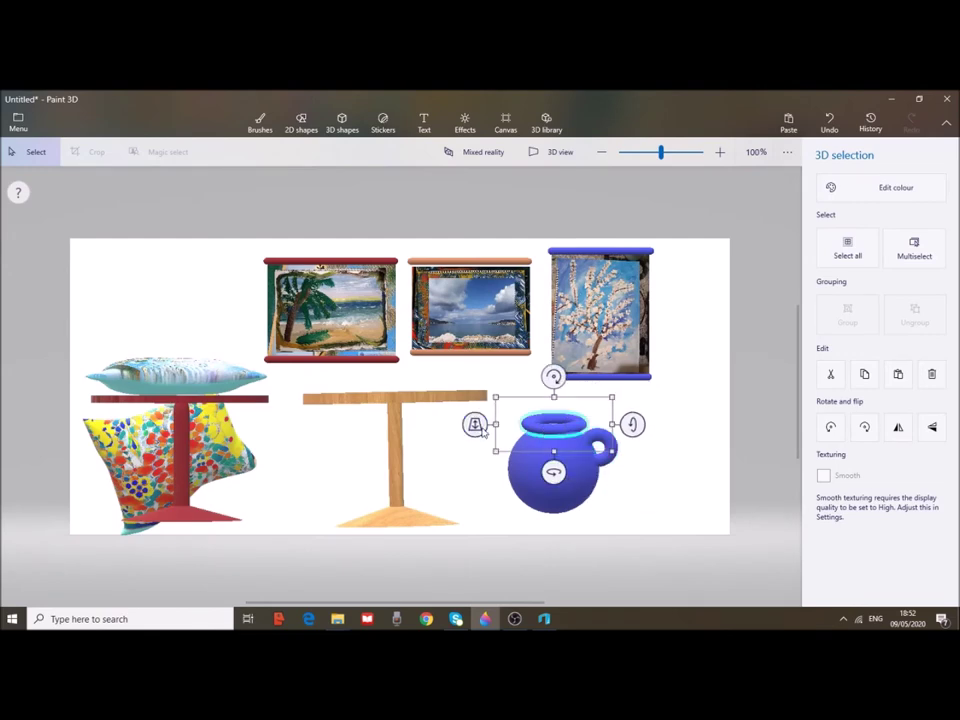
- Push back, rotate and narrow the top ring so it sits snugly on the pot
mouse_move(482, 430)
left_mouse_down()
mouse_move(447, 428)
mouse_move(446, 452)
left_mouse_up()
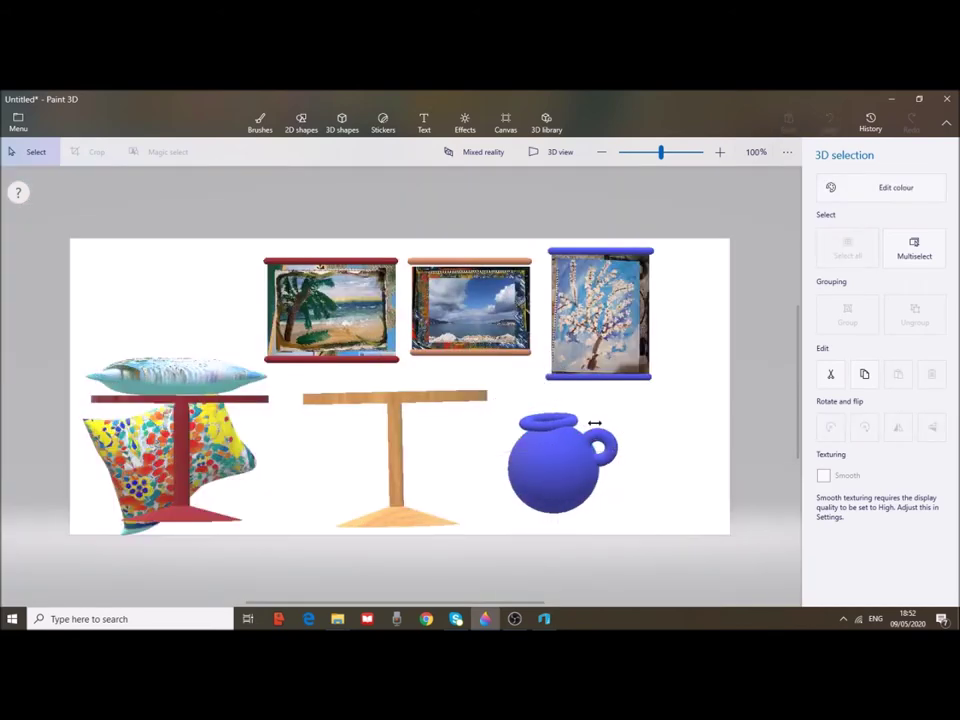
left_click_drag(613, 424, 548, 424)
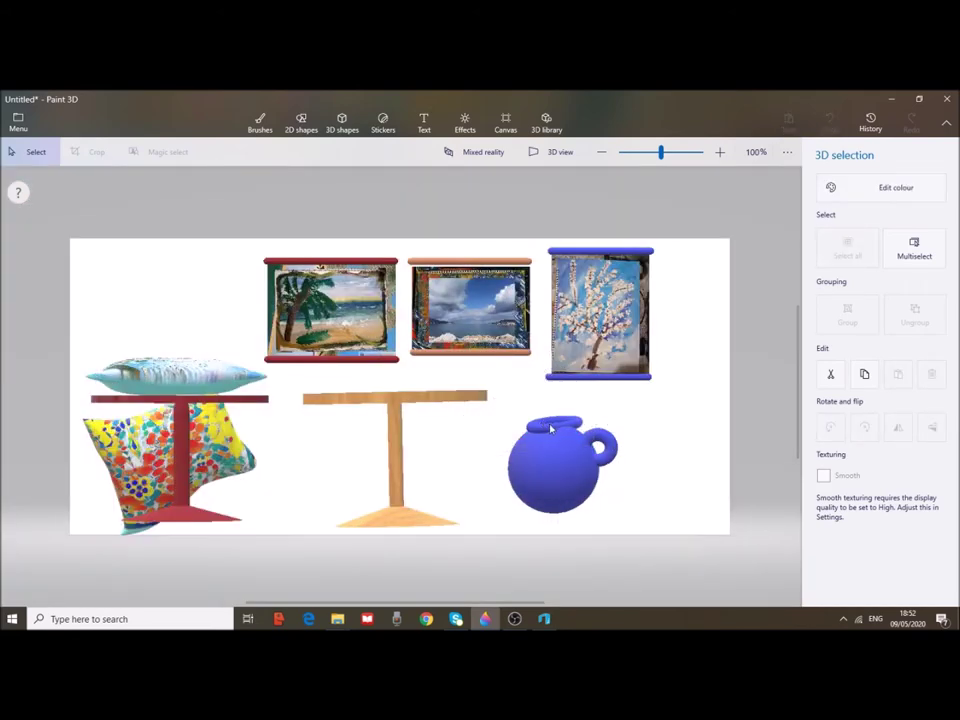
left_click_drag(626, 422, 615, 425)
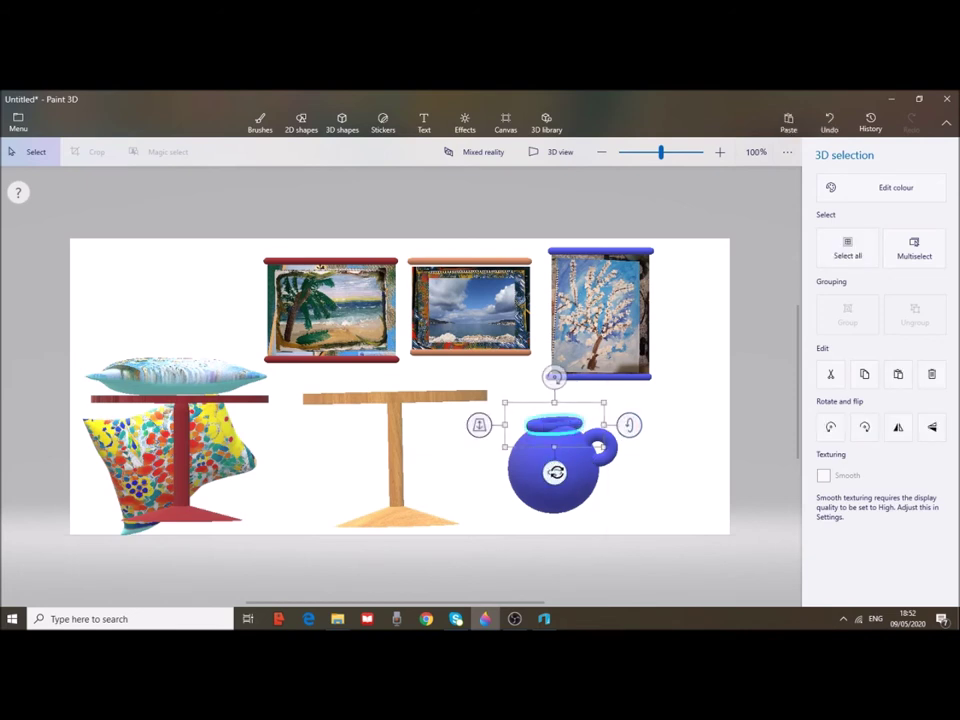
left_click_drag(555, 473, 570, 474)
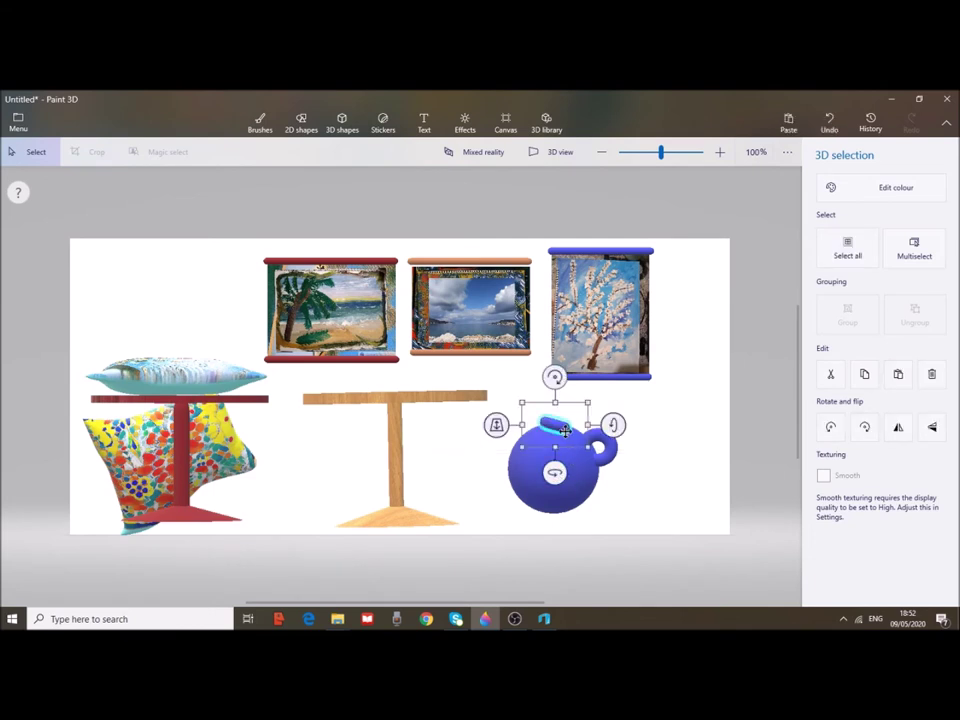
mouse_move(523, 425)
left_mouse_down()
mouse_move(513, 425)
mouse_move(559, 392)
mouse_move(598, 424)
mouse_move(559, 421)
left_mouse_up()
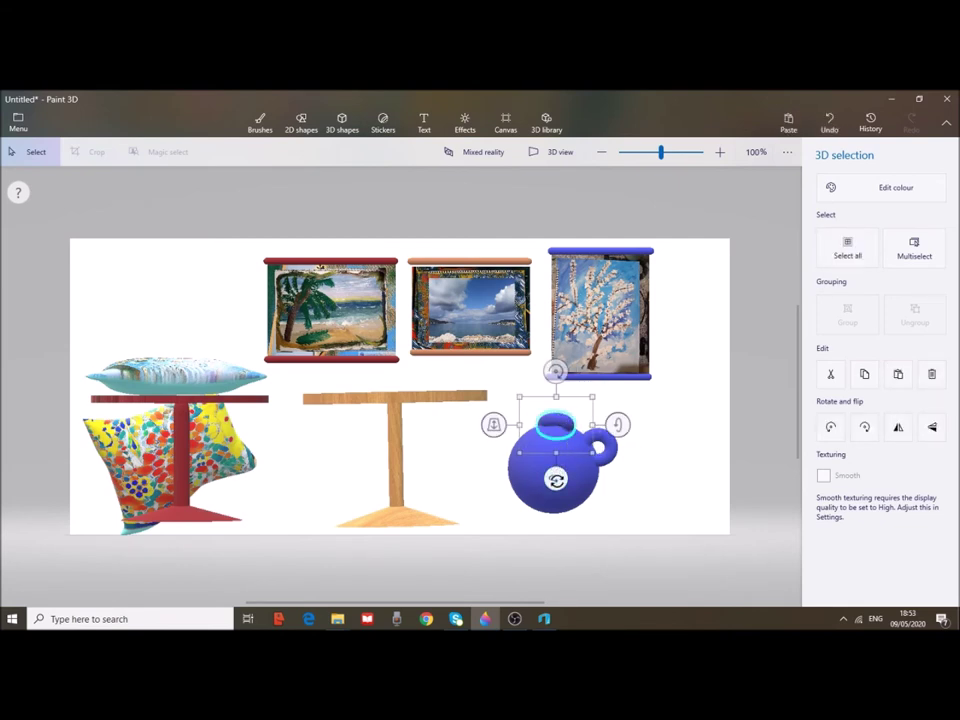
left_click_drag(557, 480, 558, 480)
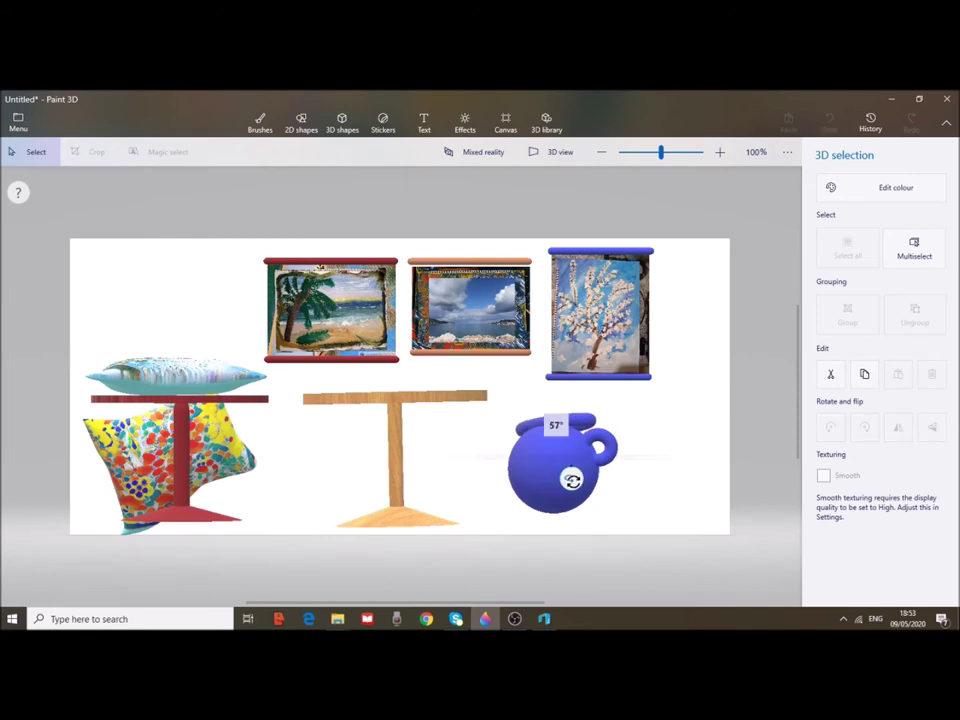
left_click_drag(558, 480, 562, 483)
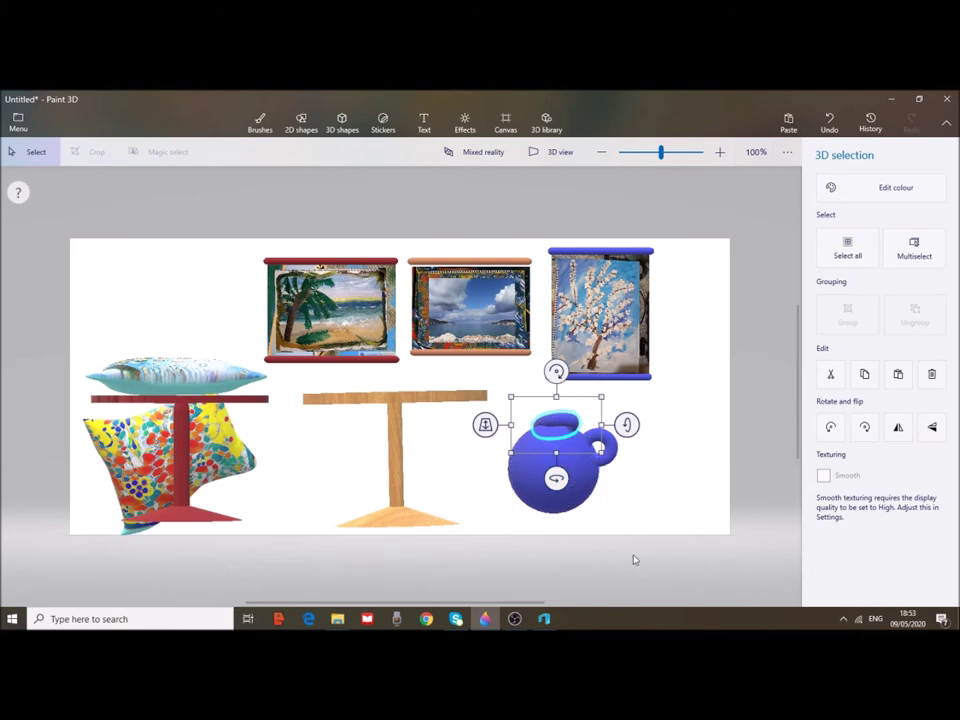
mouse_move(511, 397)
left_mouse_down()
mouse_move(510, 386)
mouse_move(478, 397)
left_mouse_up()
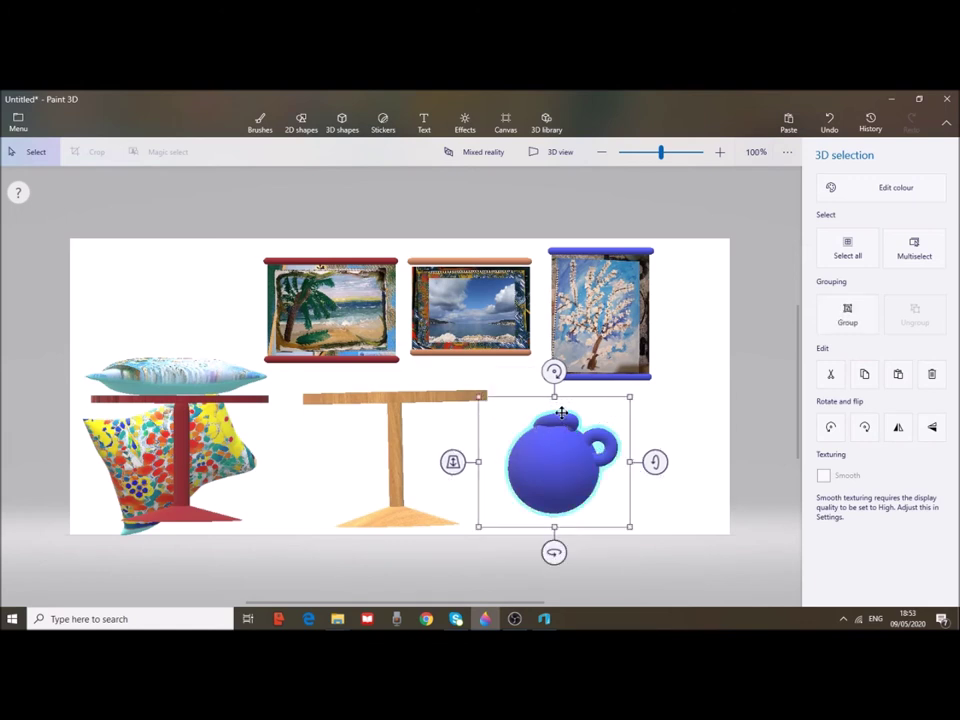
- Tilt the pot sideways so its handle turns to the left
mouse_move(554, 552)
left_mouse_down()
mouse_move(468, 550)
mouse_move(474, 544)
left_mouse_up()
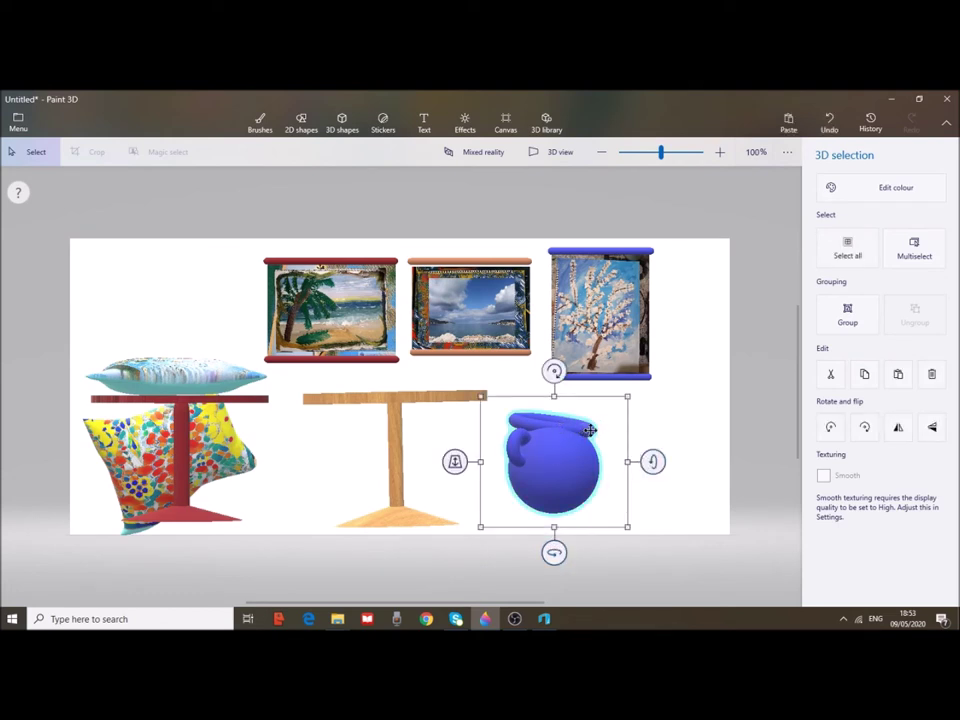
left_click(650, 431)
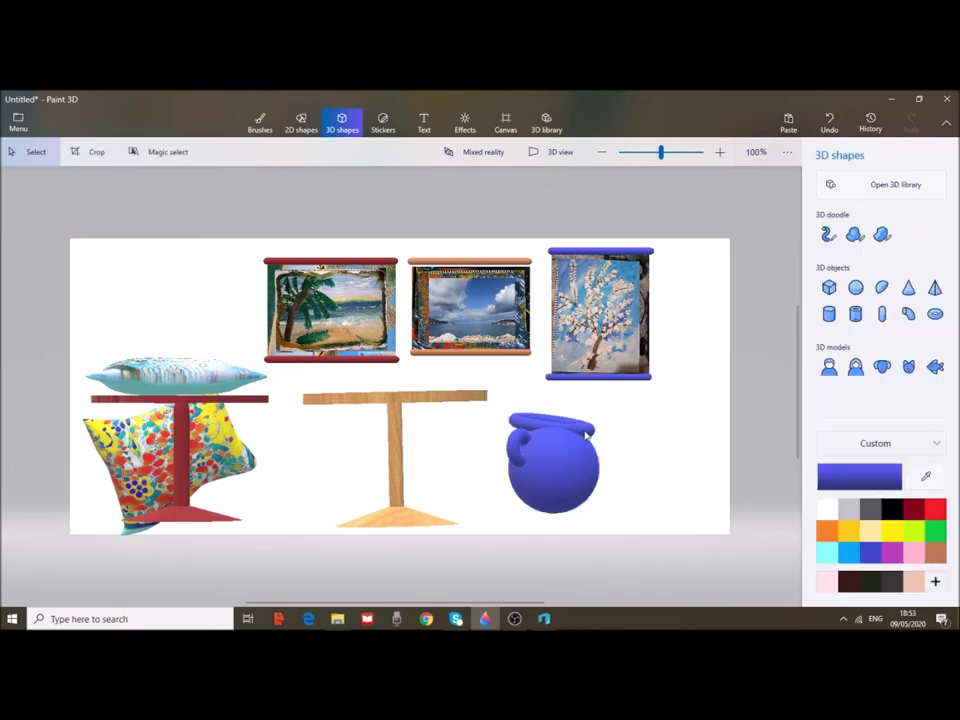
left_click(586, 432)
- Pull the ring off to the pot's right and rotate it to lie flat
left_click_drag(596, 418, 690, 459)
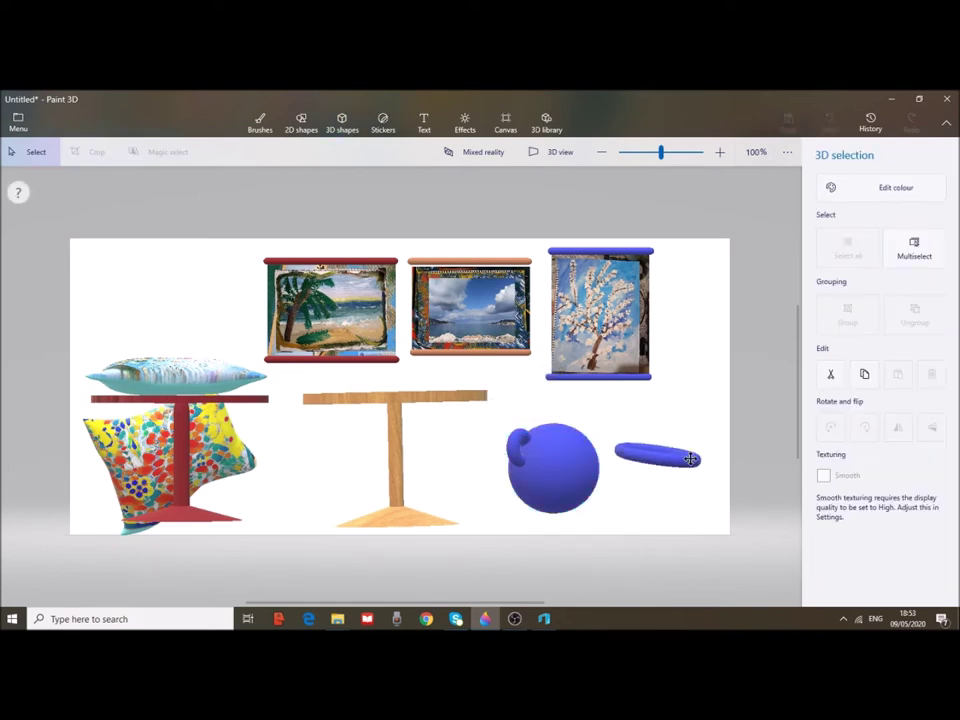
left_click(692, 461)
mouse_move(735, 454)
left_mouse_down()
mouse_move(736, 473)
mouse_move(735, 454)
left_mouse_up()
left_click(662, 403)
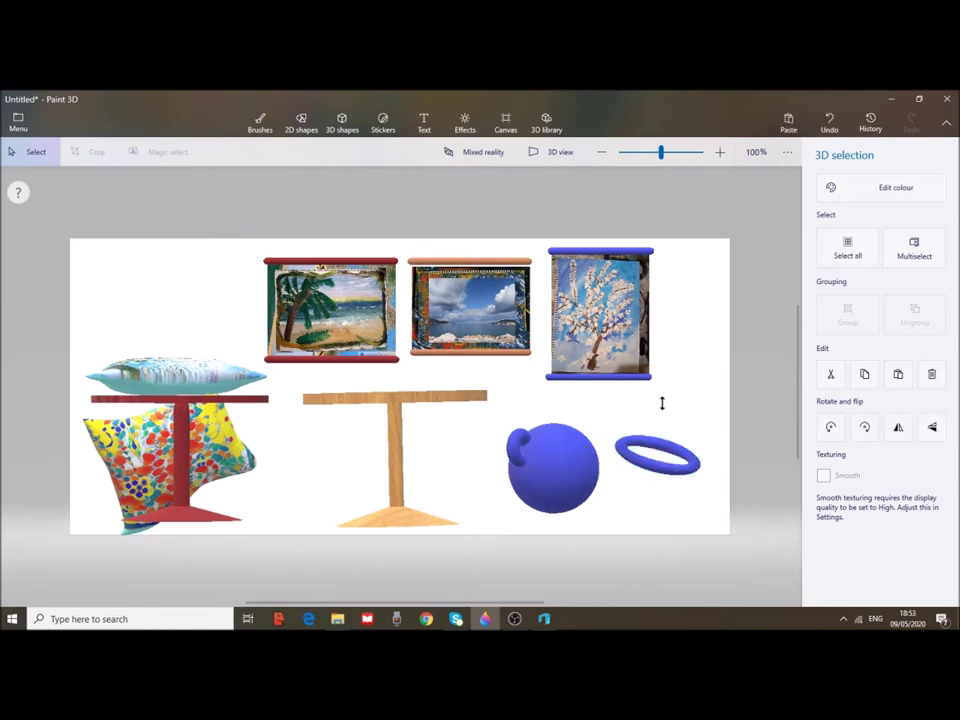
left_click(676, 390)
left_click(666, 377)
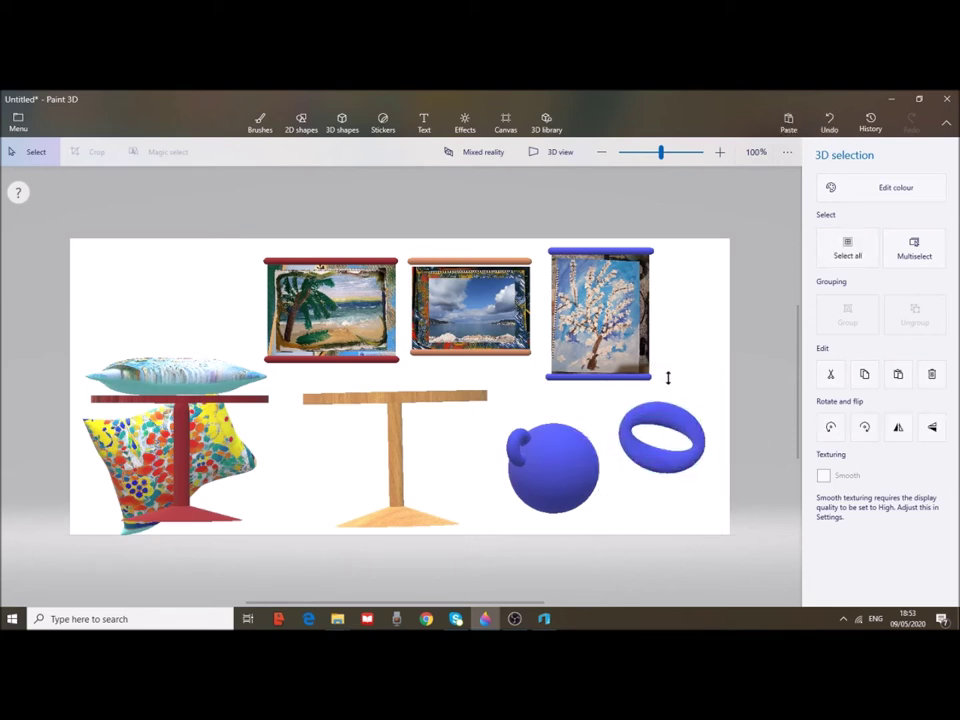
left_click(687, 473)
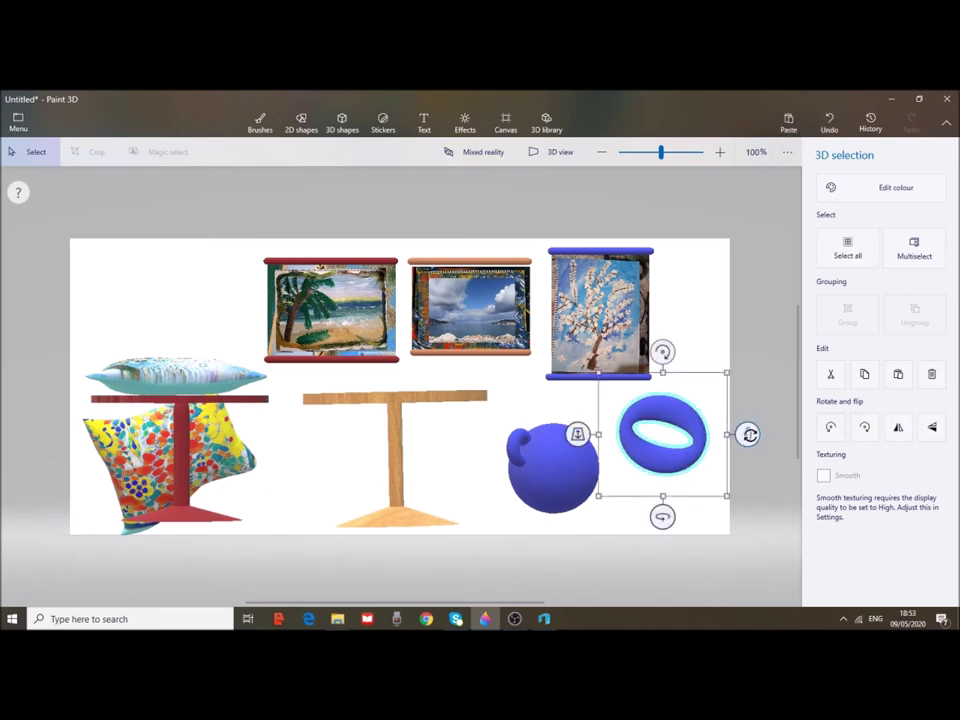
left_click_drag(750, 434, 748, 386)
key("Escape")
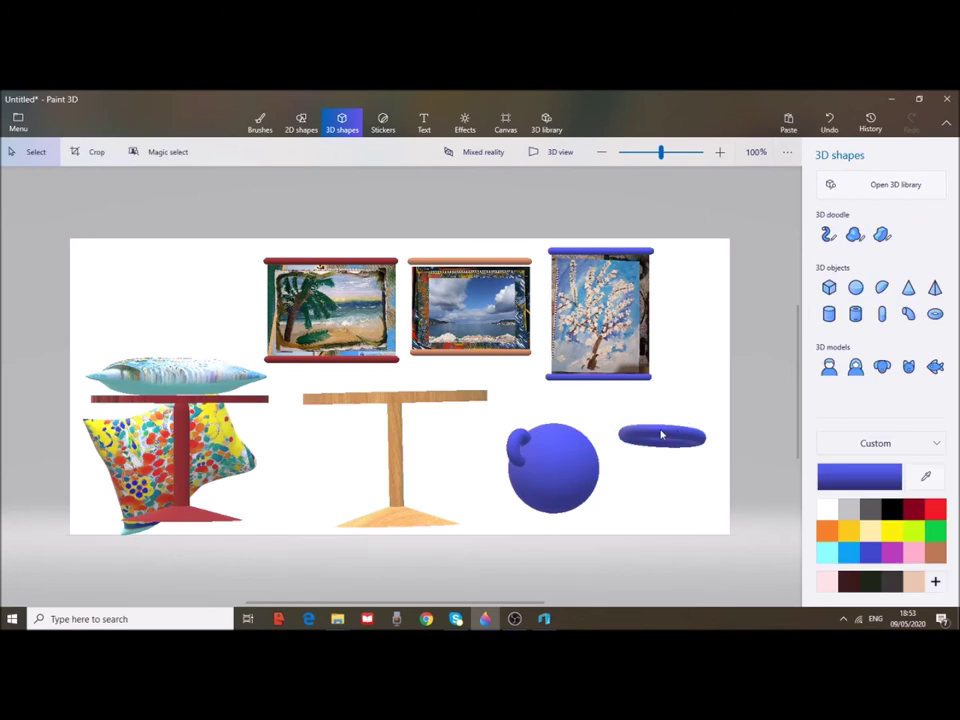
- Move the flat ring onto the sphere, narrow it to fit, and box-select the pot
left_click_drag(661, 434, 600, 427)
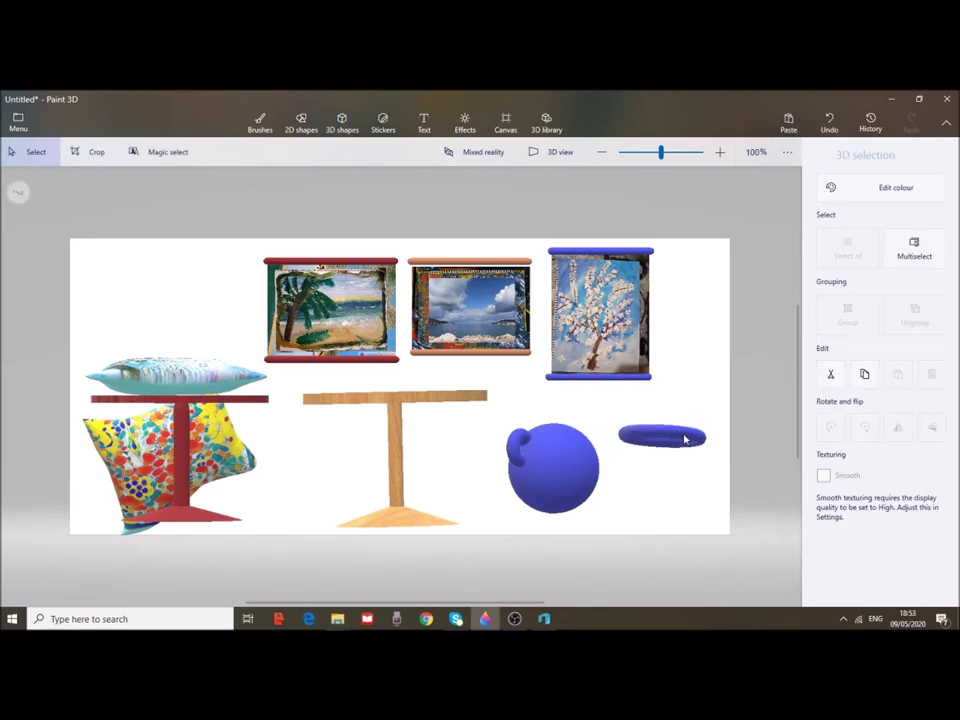
left_click_drag(683, 436, 573, 427)
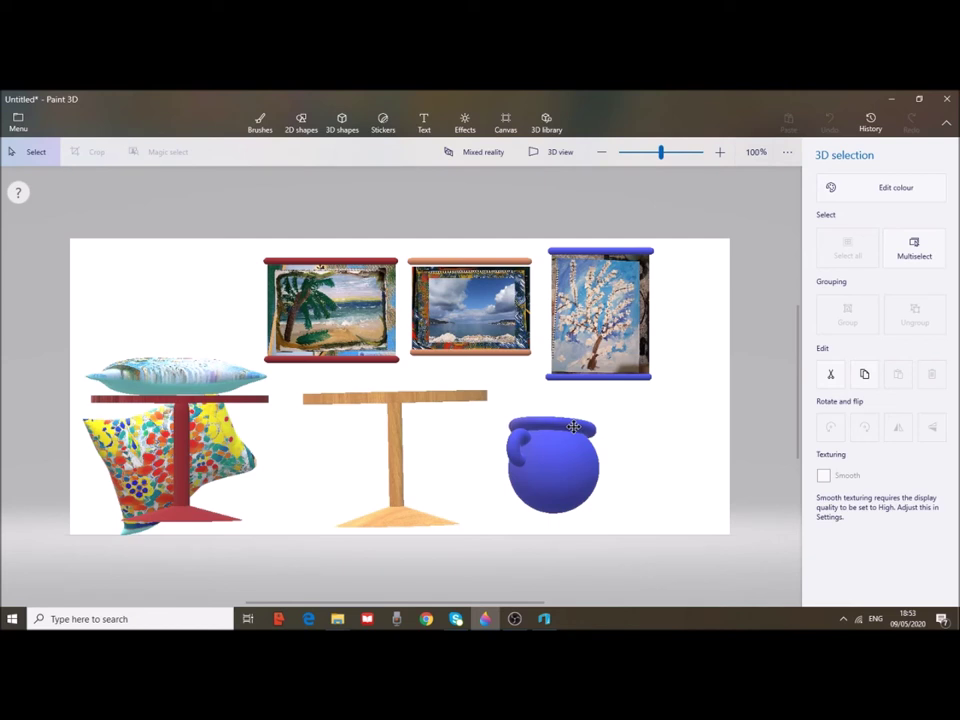
left_click_drag(573, 427, 608, 428)
left_click_drag(487, 428, 499, 435)
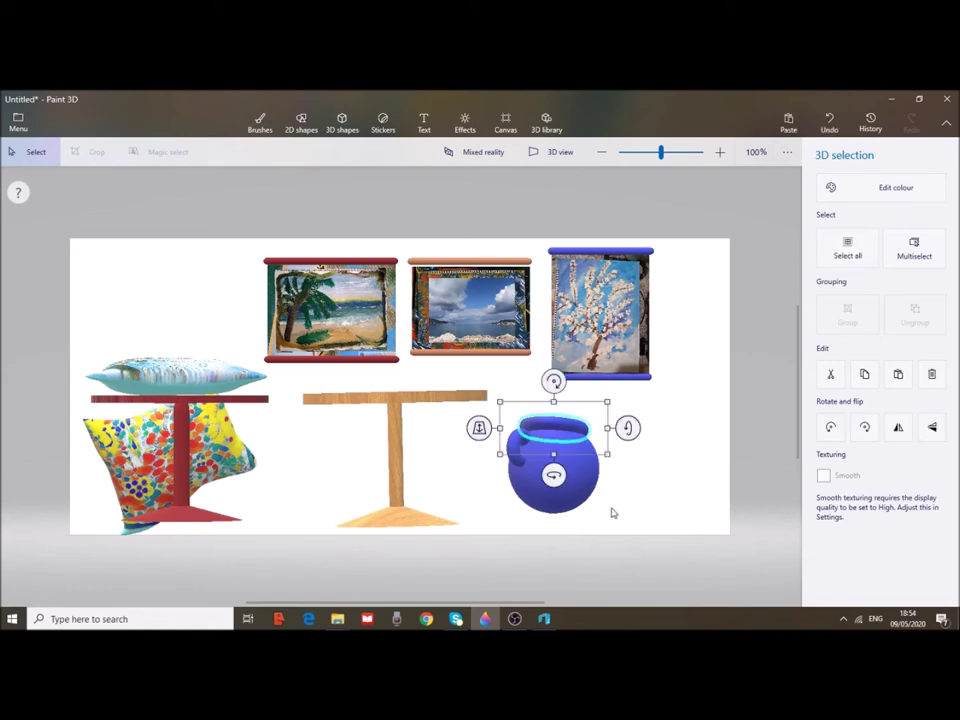
left_click_drag(614, 528, 481, 390)
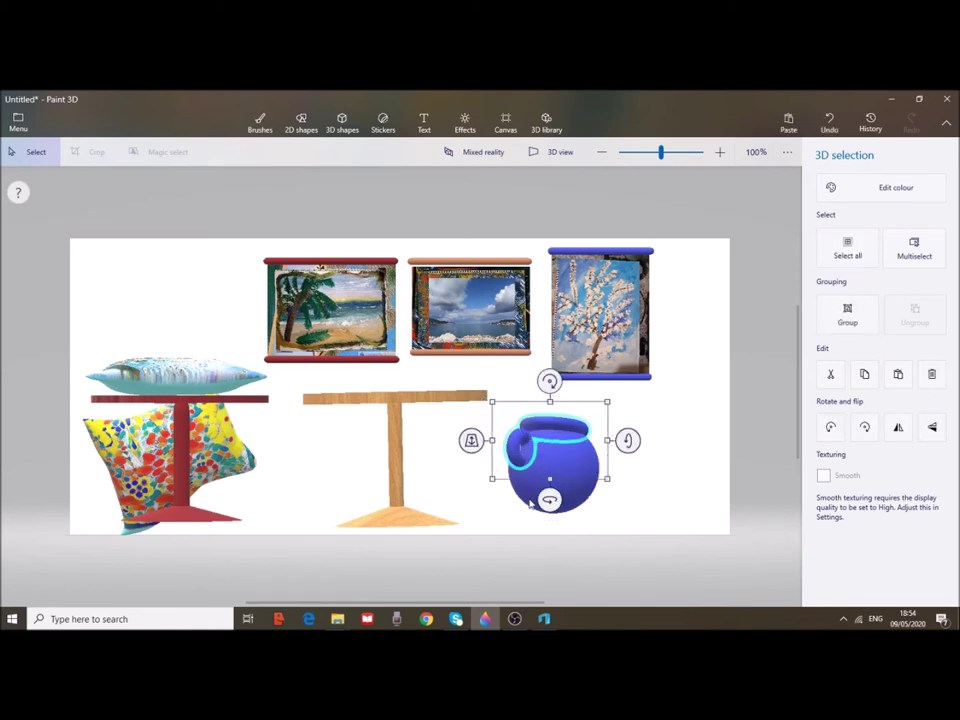
left_click_drag(615, 540, 484, 400)
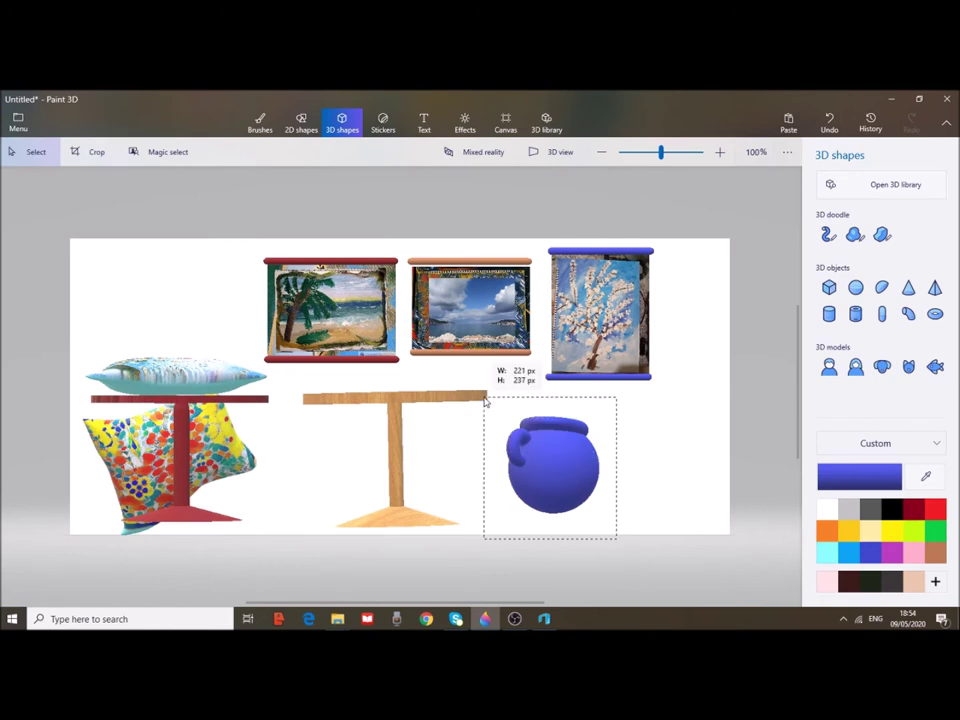
- Turn the pot so its handle faces right, then level the rim
left_click(555, 521)
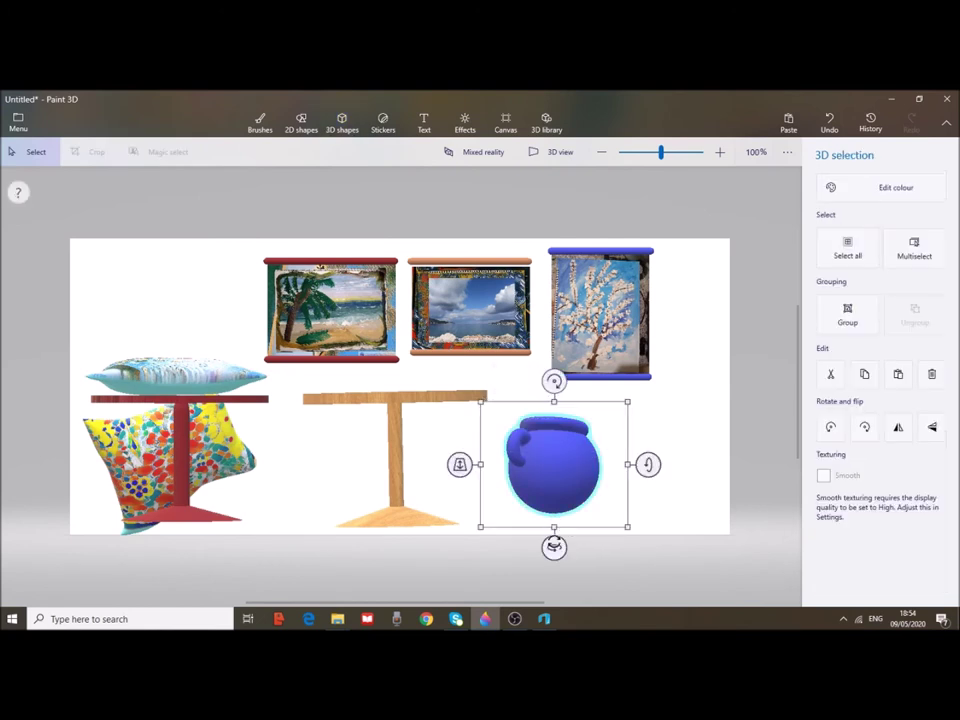
left_click_drag(554, 546, 664, 546)
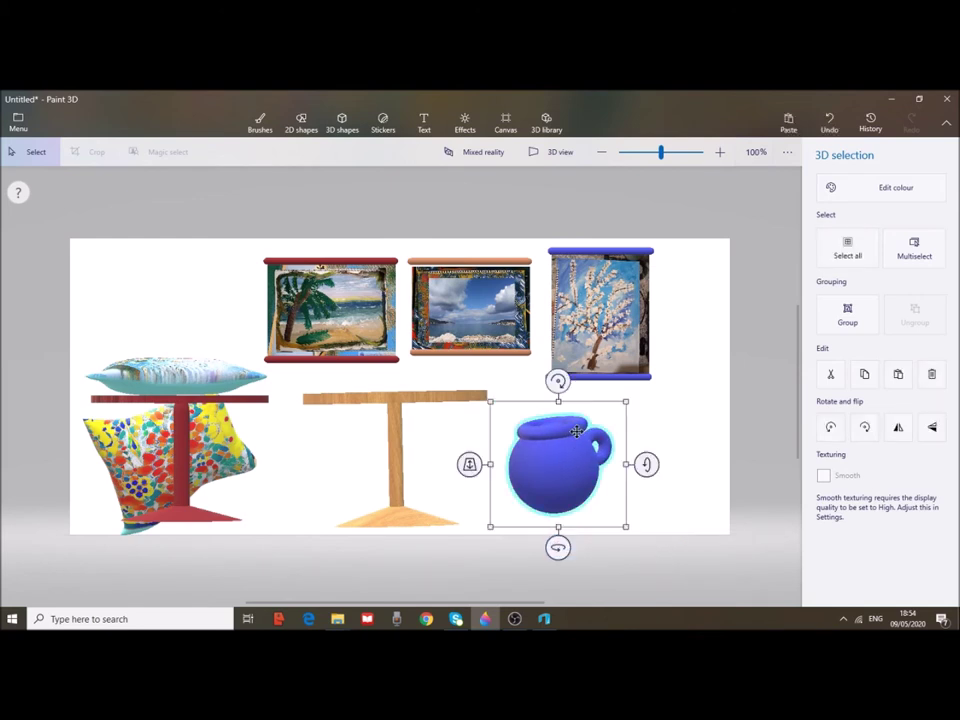
left_click(654, 425)
left_click(573, 432)
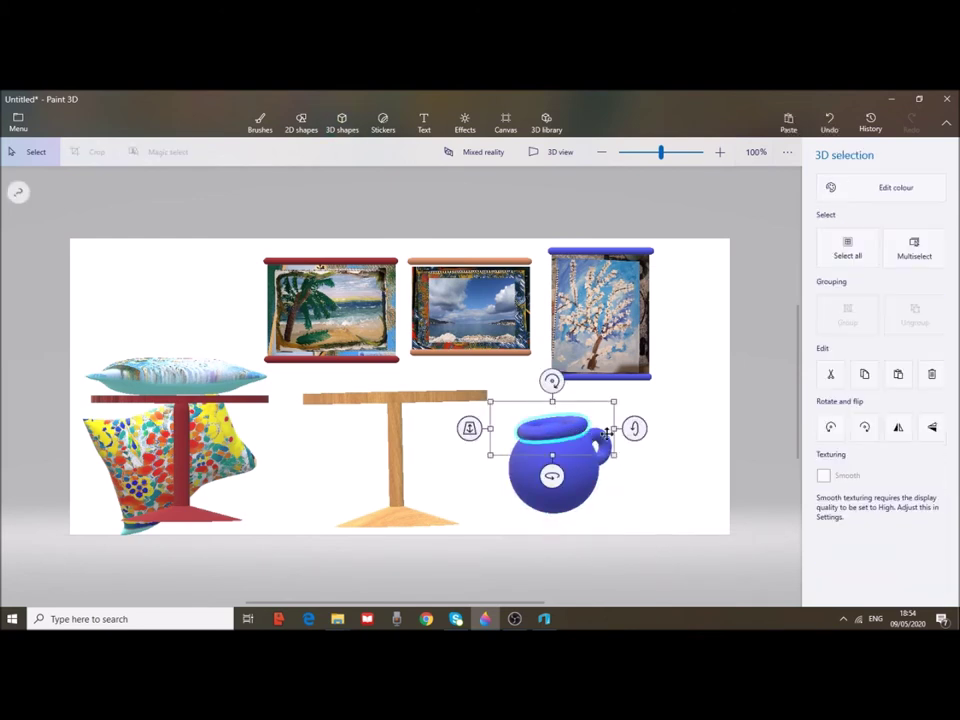
left_click_drag(634, 428, 636, 426)
left_click_drag(553, 386, 555, 386)
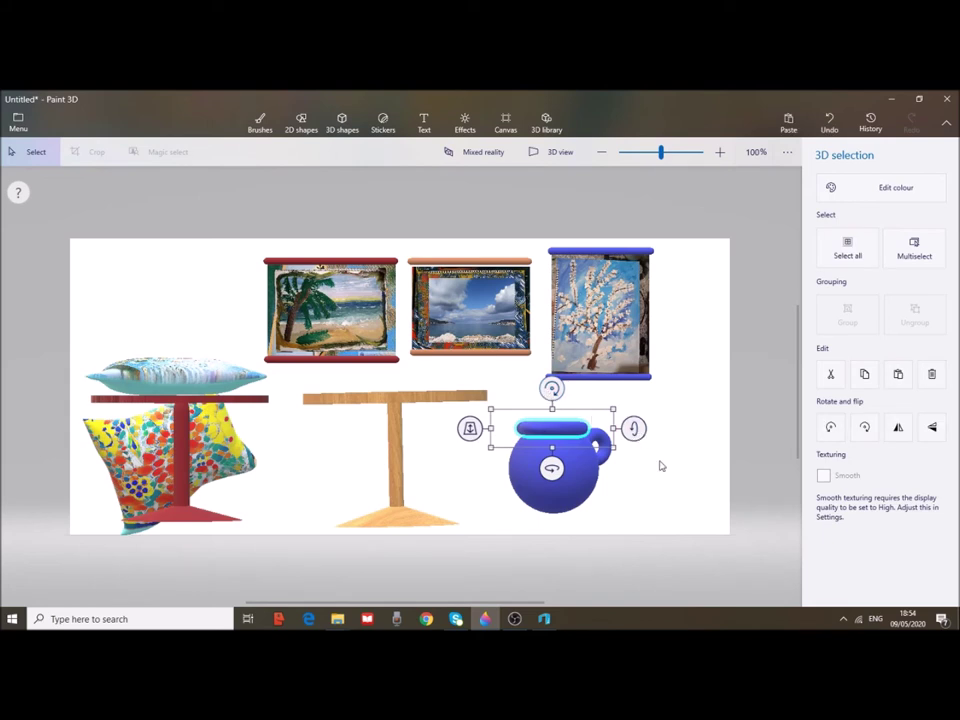
left_click(659, 465)
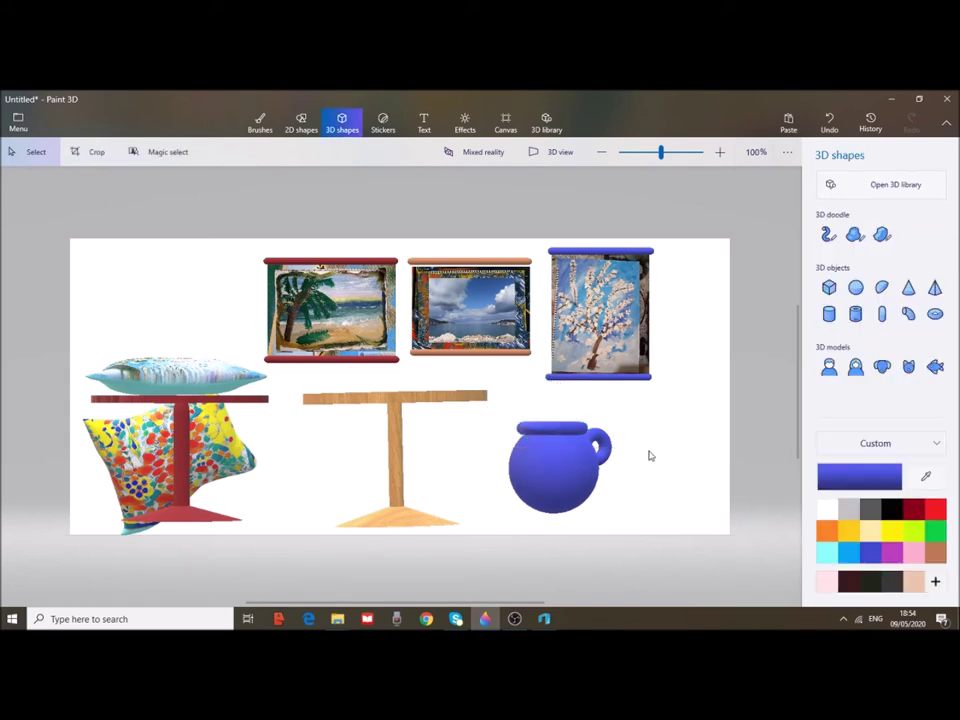
- Box-select the whole pot, shift it slightly, and spin it about its vertical axis
left_click_drag(614, 521, 504, 395)
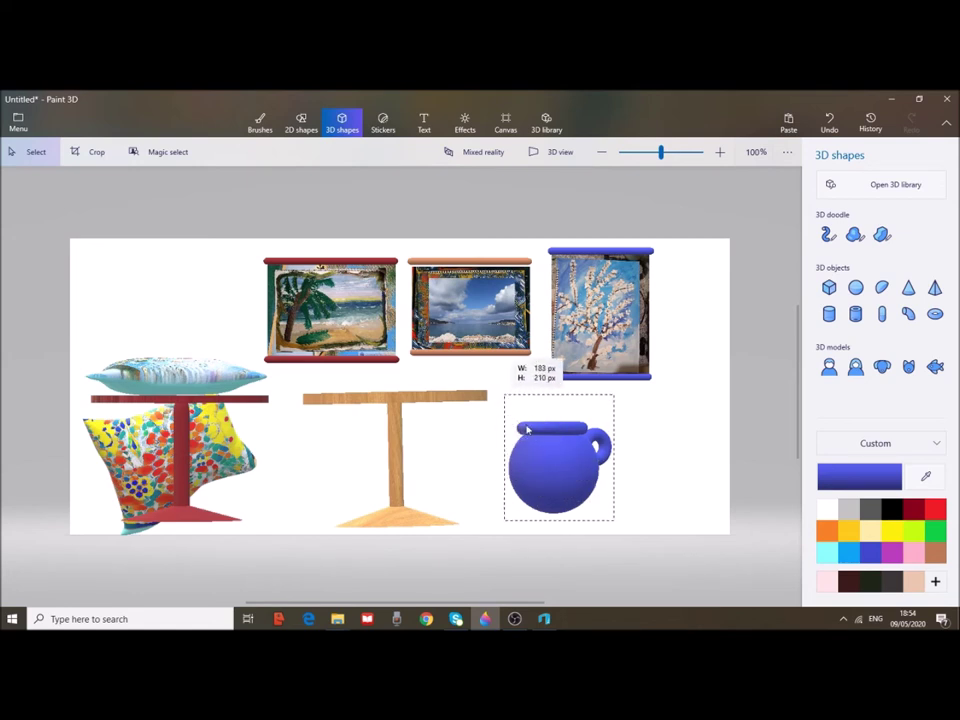
left_click_drag(572, 460, 617, 487)
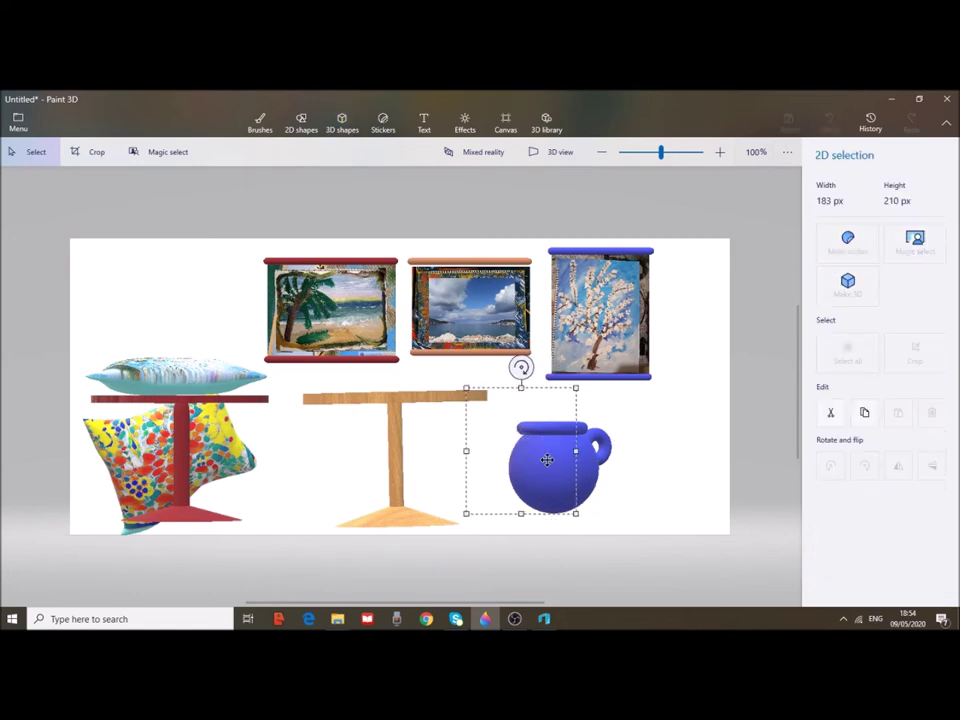
left_click(670, 487)
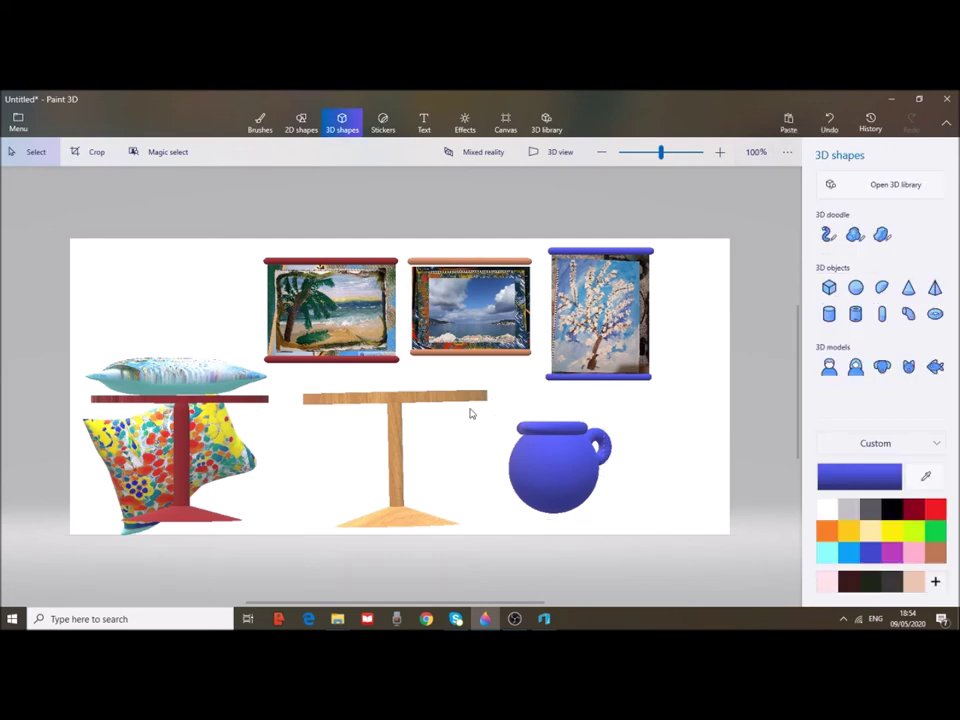
left_click_drag(470, 413, 668, 551)
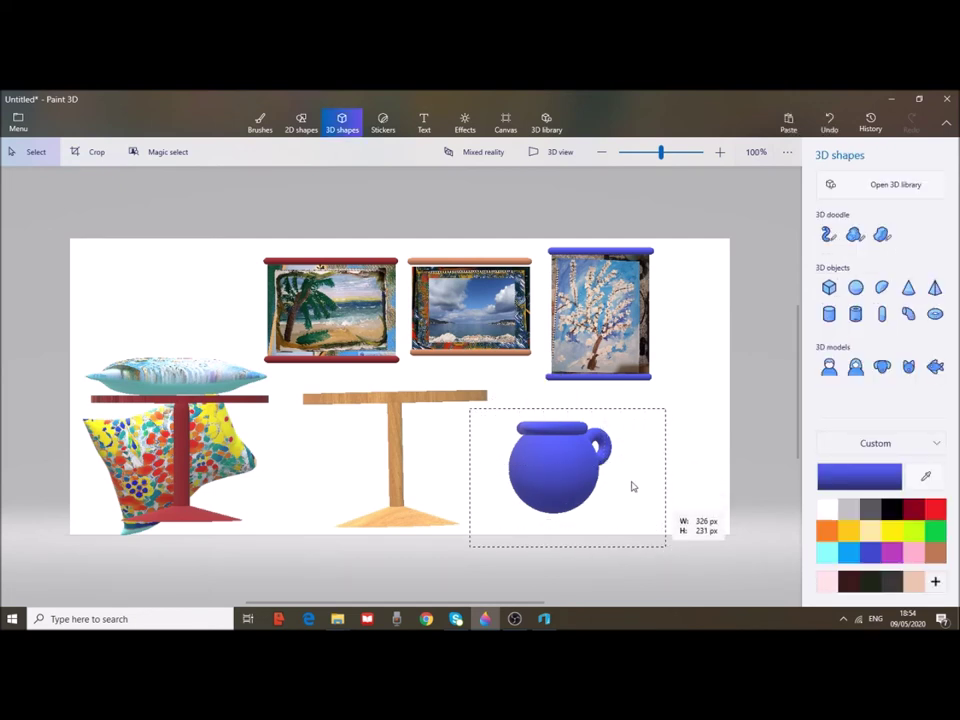
left_click(621, 507)
mouse_move(557, 547)
left_mouse_down()
mouse_move(461, 545)
mouse_move(544, 544)
left_mouse_up()
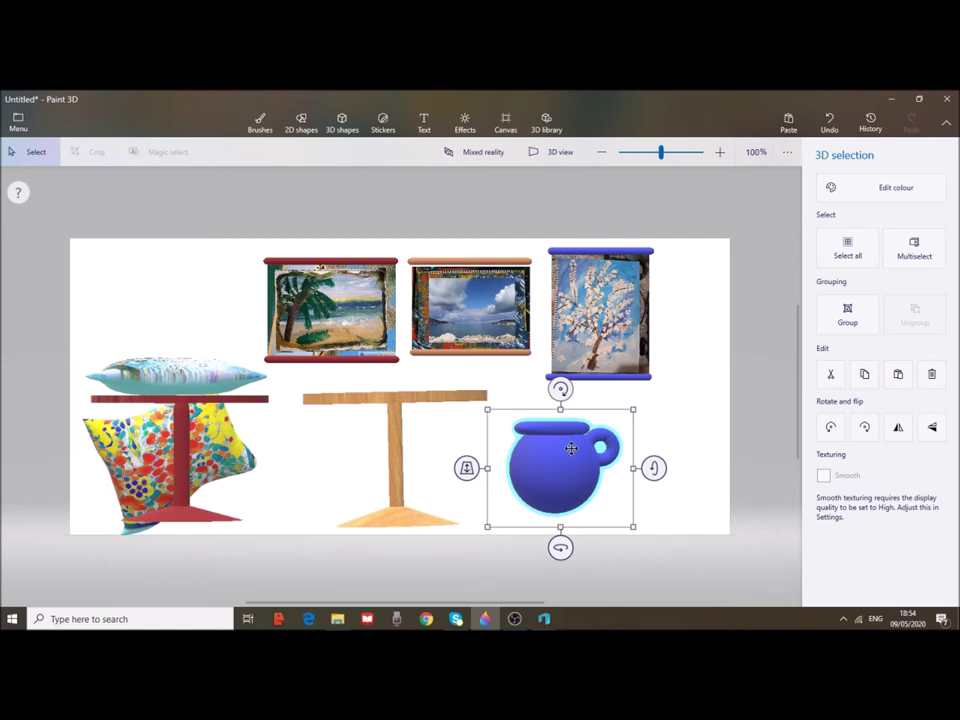
- Copy and paste the pot's ring handle
left_click(673, 433)
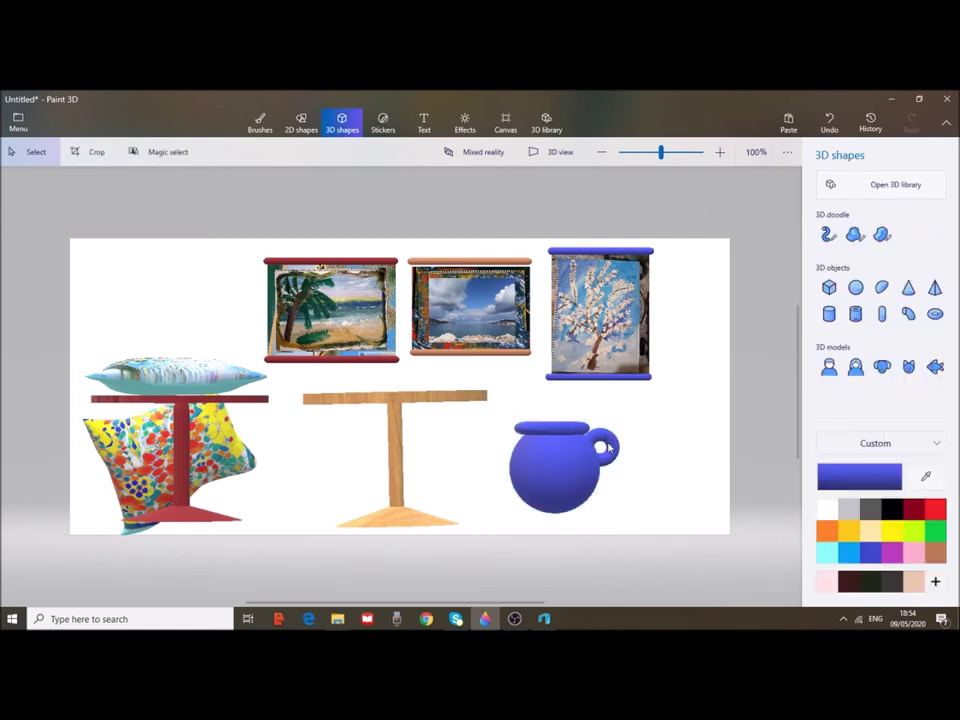
left_click(608, 447)
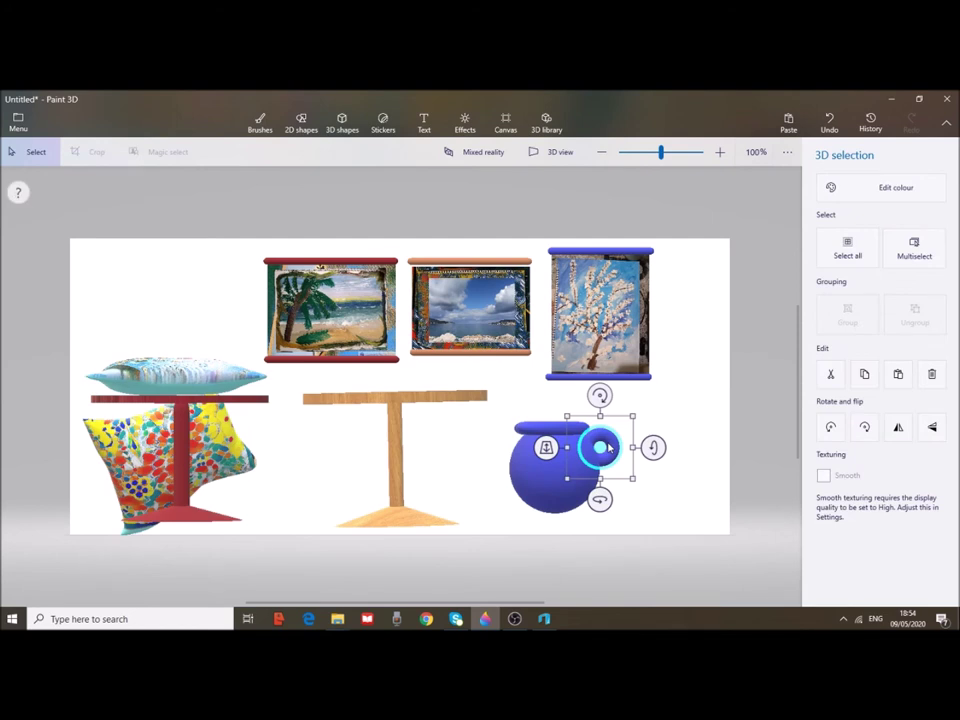
key("ctrl")
right_click(608, 447)
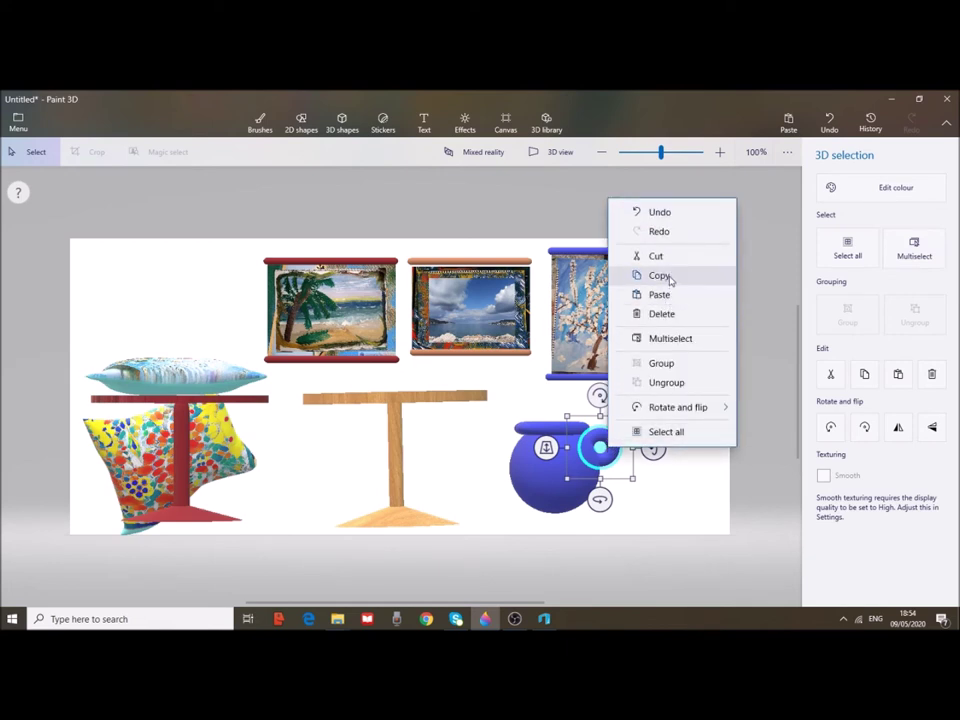
left_click(668, 279)
right_click(607, 454)
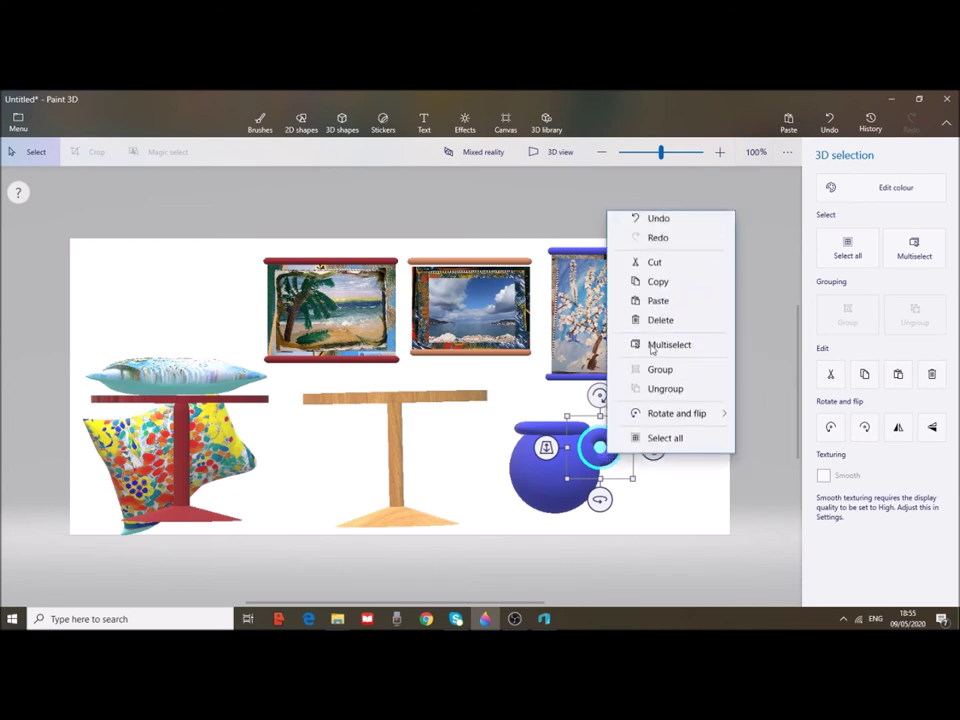
left_click(671, 306)
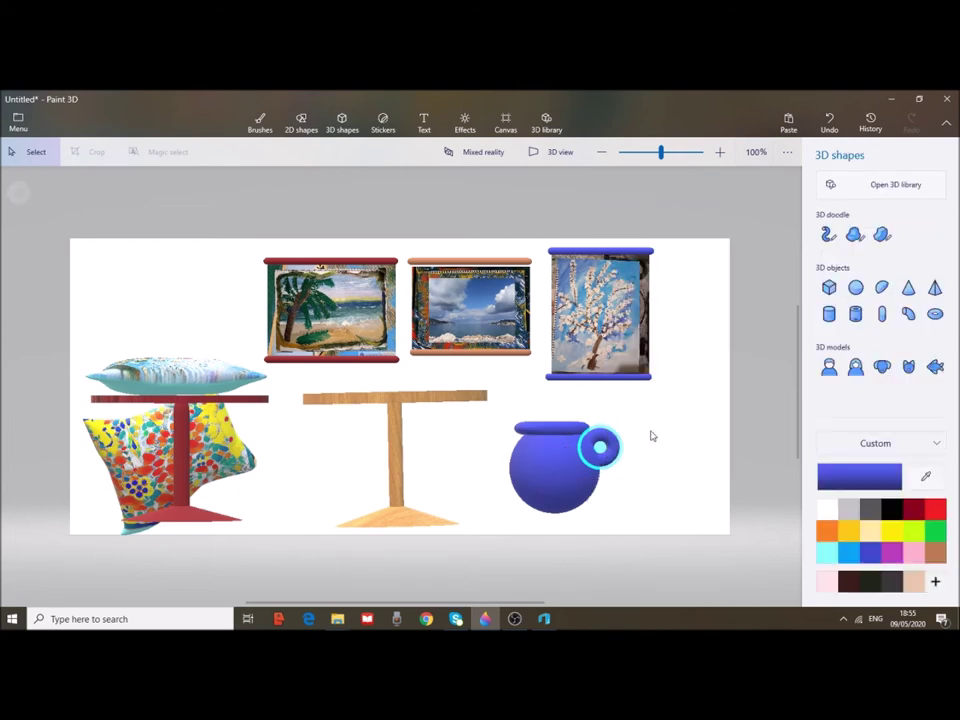
- Place the copied handle on the pot's left side, then group pot and handles
left_click(600, 481)
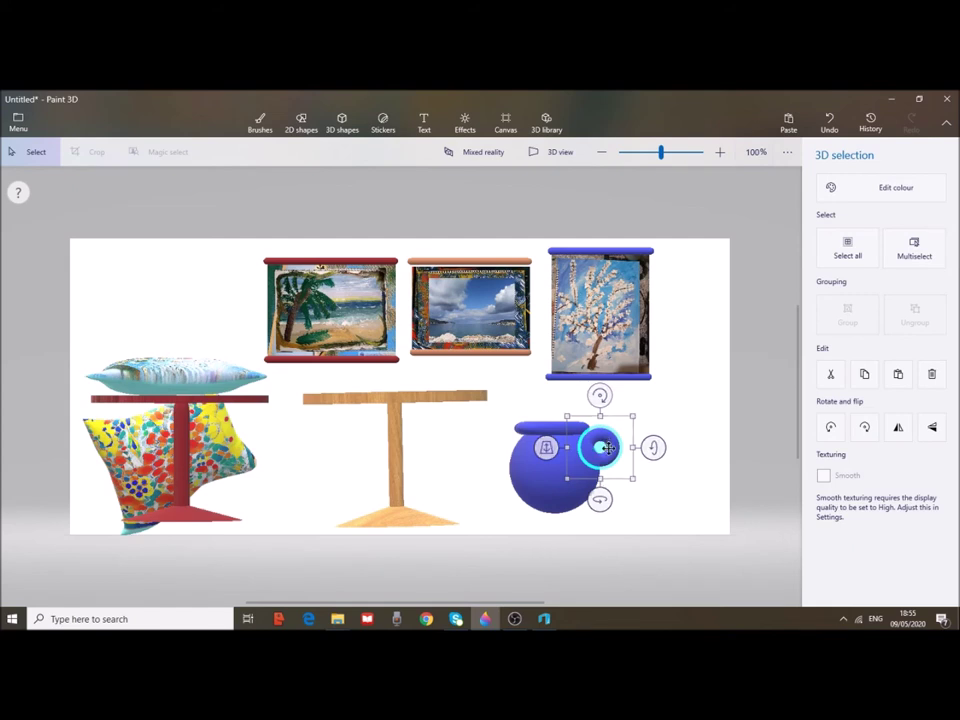
mouse_move(605, 441)
left_mouse_down()
mouse_move(513, 436)
mouse_move(512, 451)
left_mouse_up()
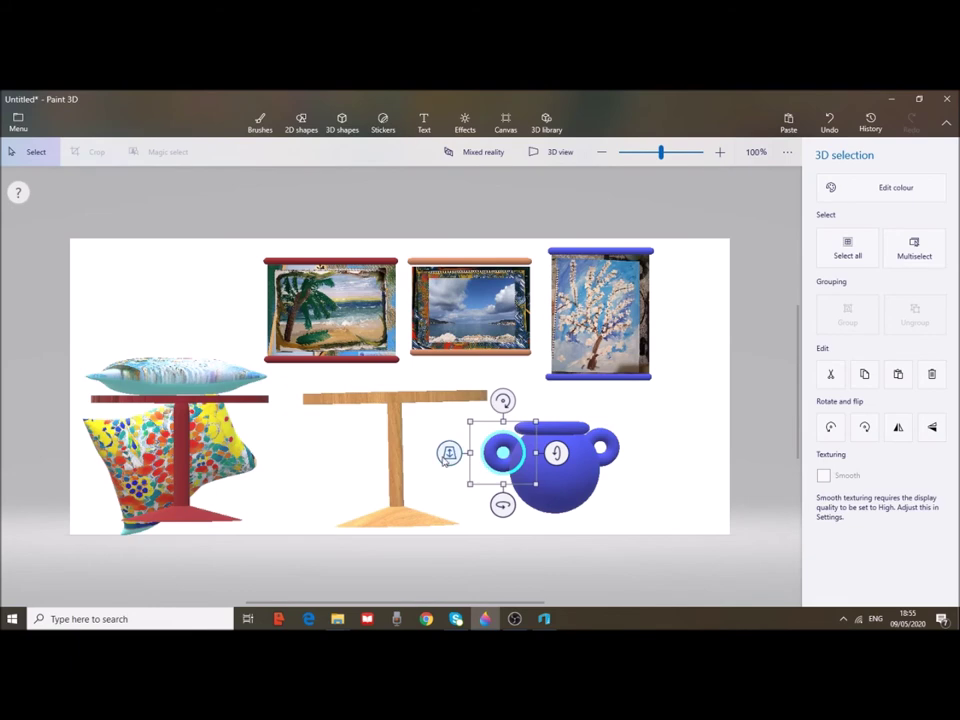
left_click_drag(448, 455, 418, 461)
left_click(631, 518)
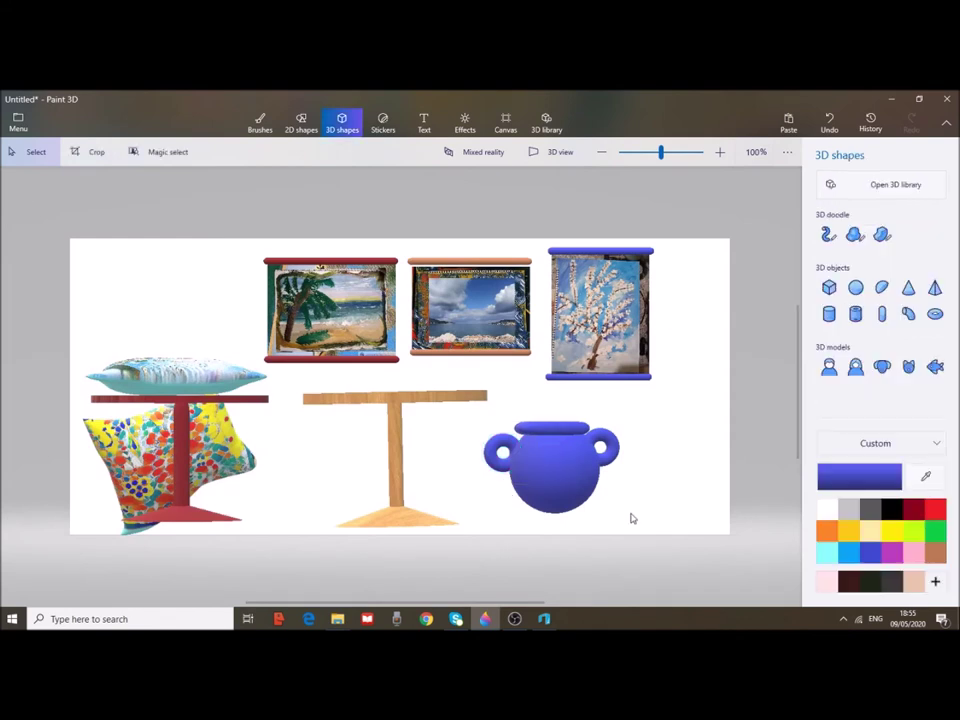
mouse_move(631, 515)
left_mouse_down()
mouse_move(458, 410)
mouse_move(465, 422)
left_mouse_up()
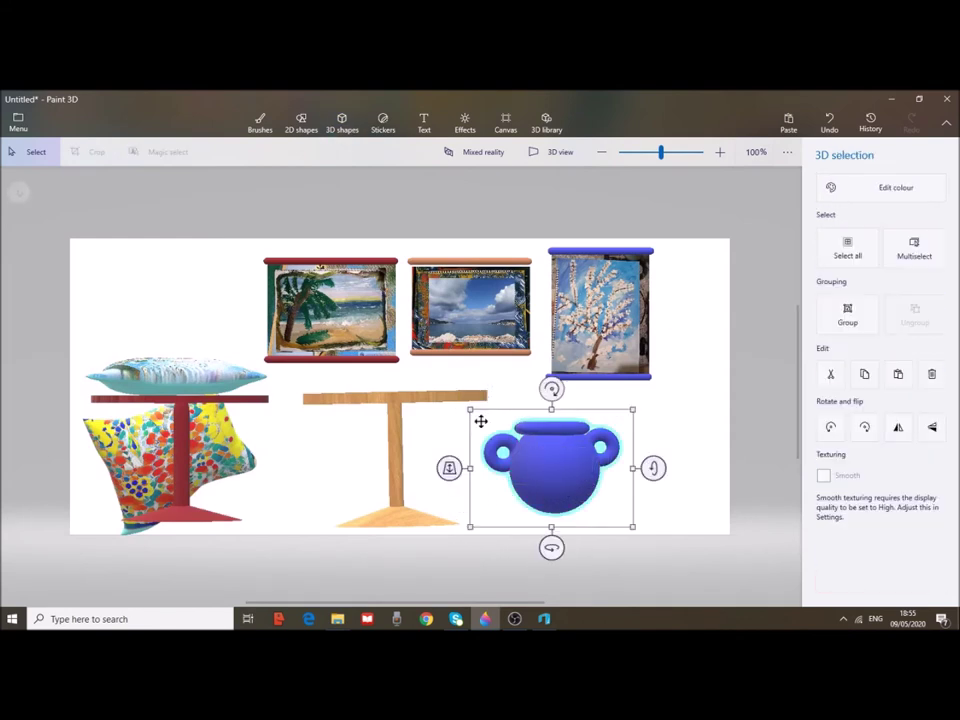
left_click(846, 322)
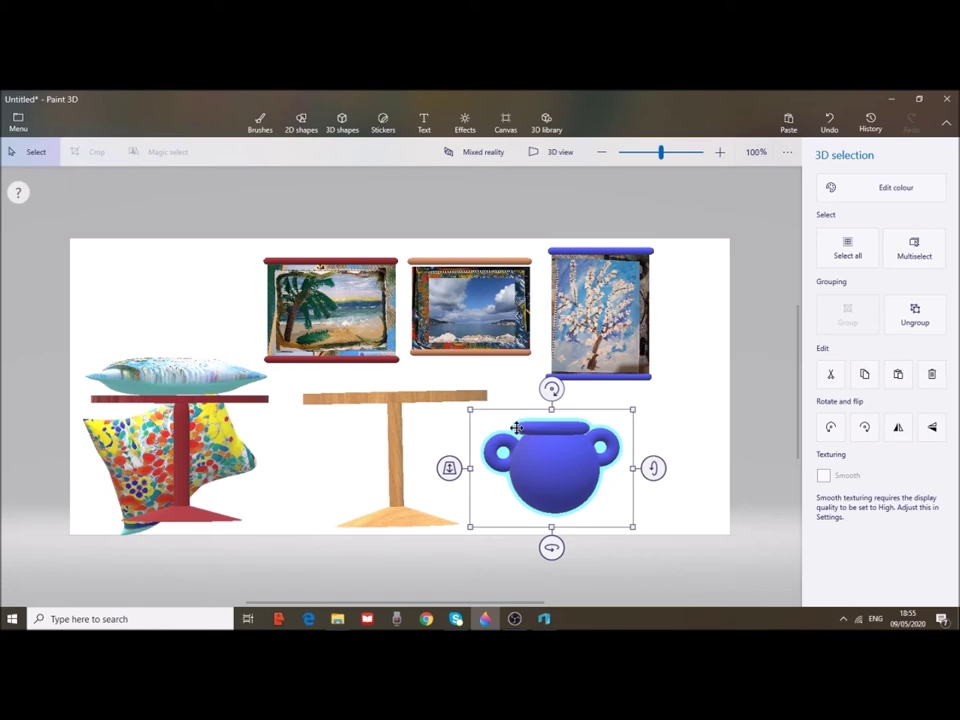
- Add the grey wood-grain picture as a custom sticker and place it on the canvas
left_click(385, 128)
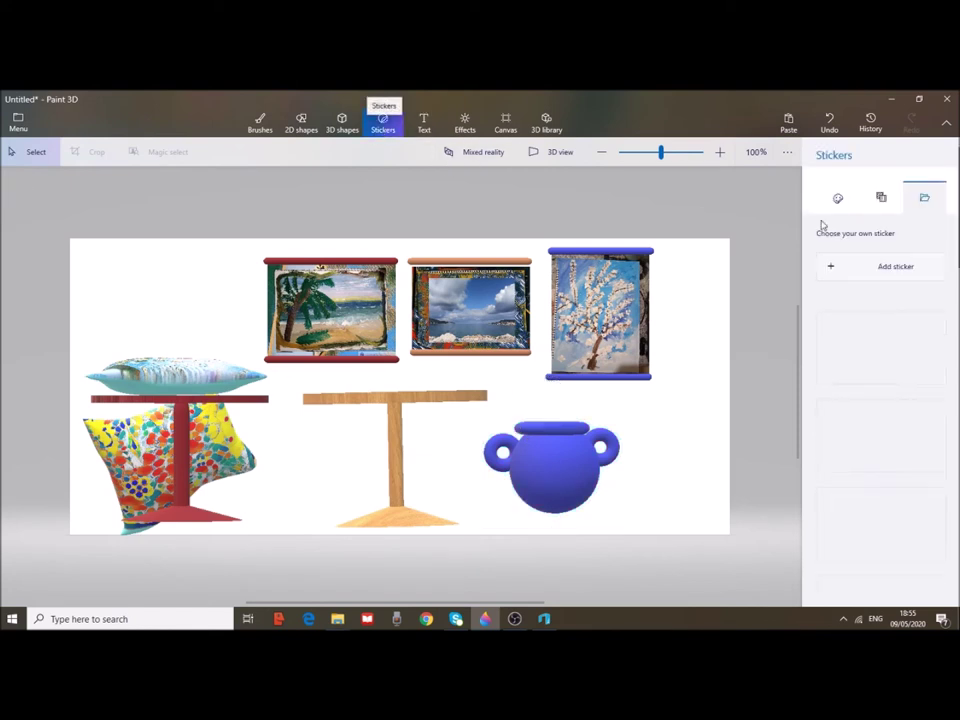
left_click(905, 268)
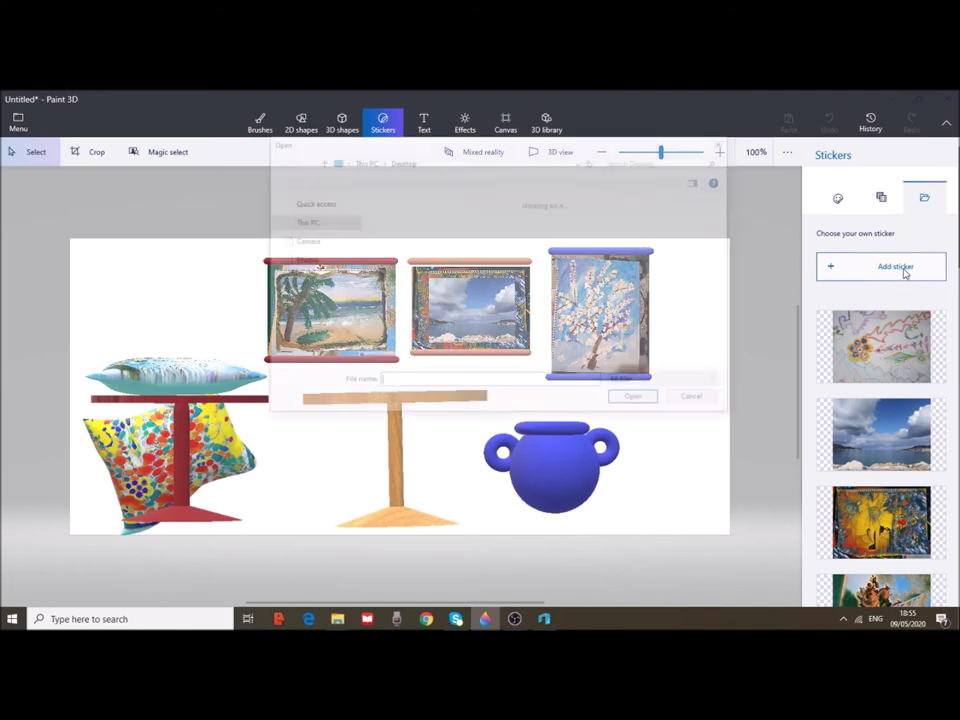
left_click_drag(727, 220, 730, 272)
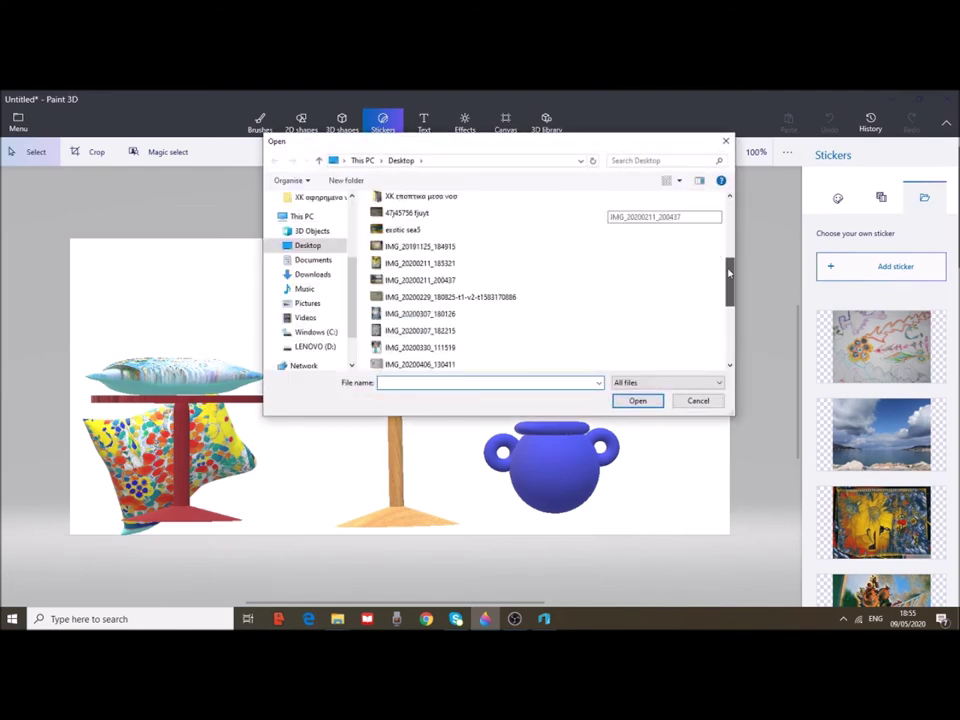
left_click(420, 213)
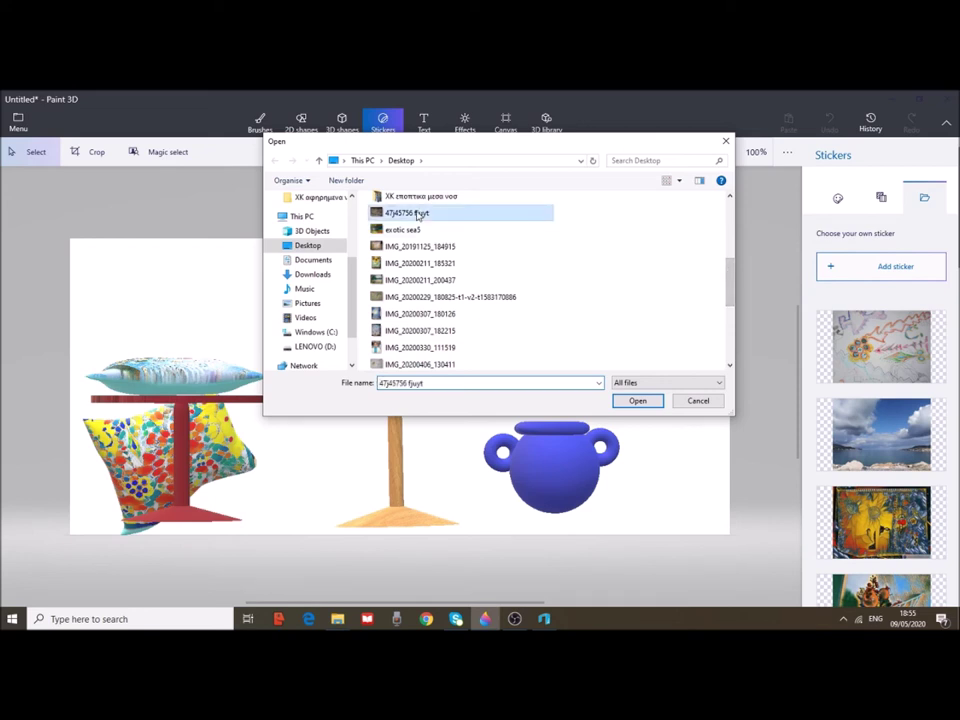
left_click(634, 401)
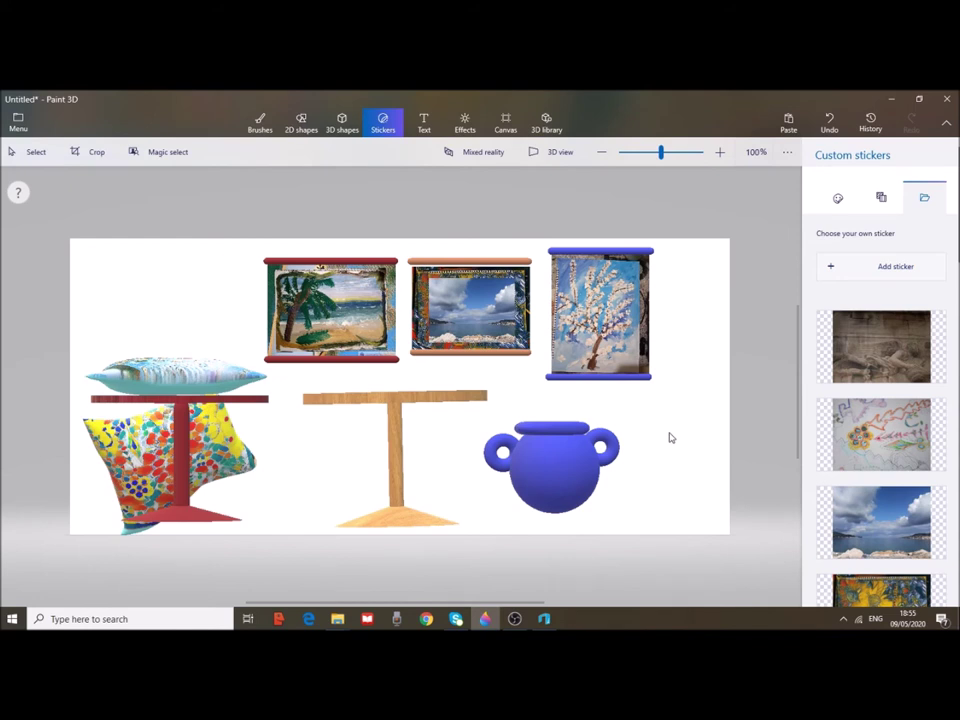
left_click(881, 346)
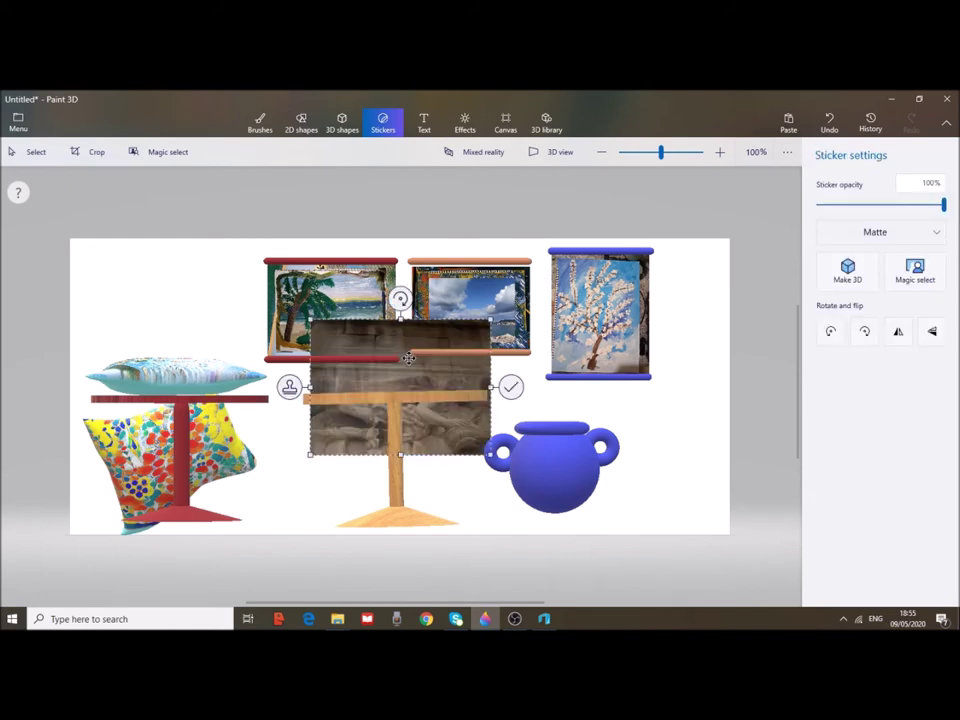
- Move and widen the wood-grain sticker so it covers the front of the vase body
mouse_move(409, 358)
left_mouse_down()
mouse_move(516, 414)
mouse_move(598, 422)
mouse_move(520, 424)
left_mouse_up()
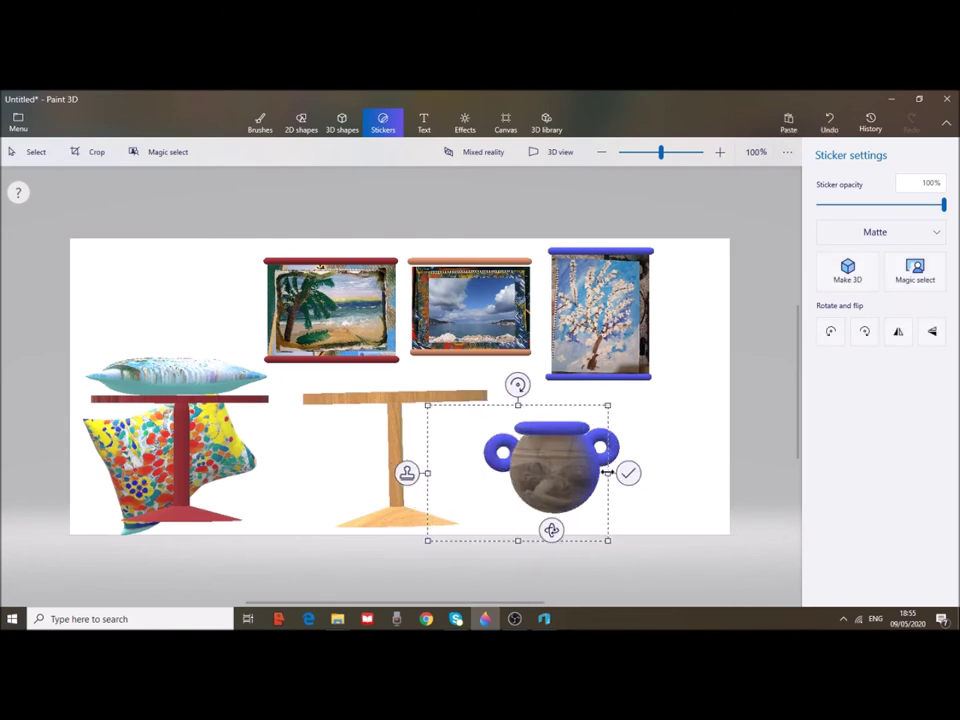
left_click_drag(606, 472, 620, 472)
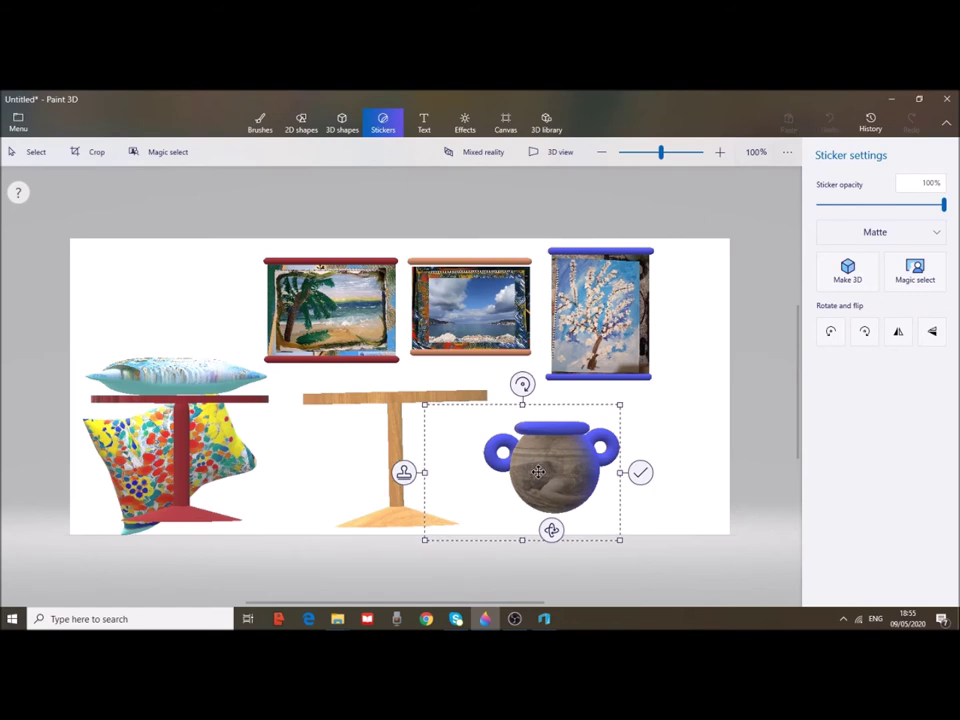
mouse_move(538, 472)
left_mouse_down()
mouse_move(607, 460)
mouse_move(548, 471)
mouse_move(587, 472)
mouse_move(566, 463)
mouse_move(587, 487)
left_mouse_up()
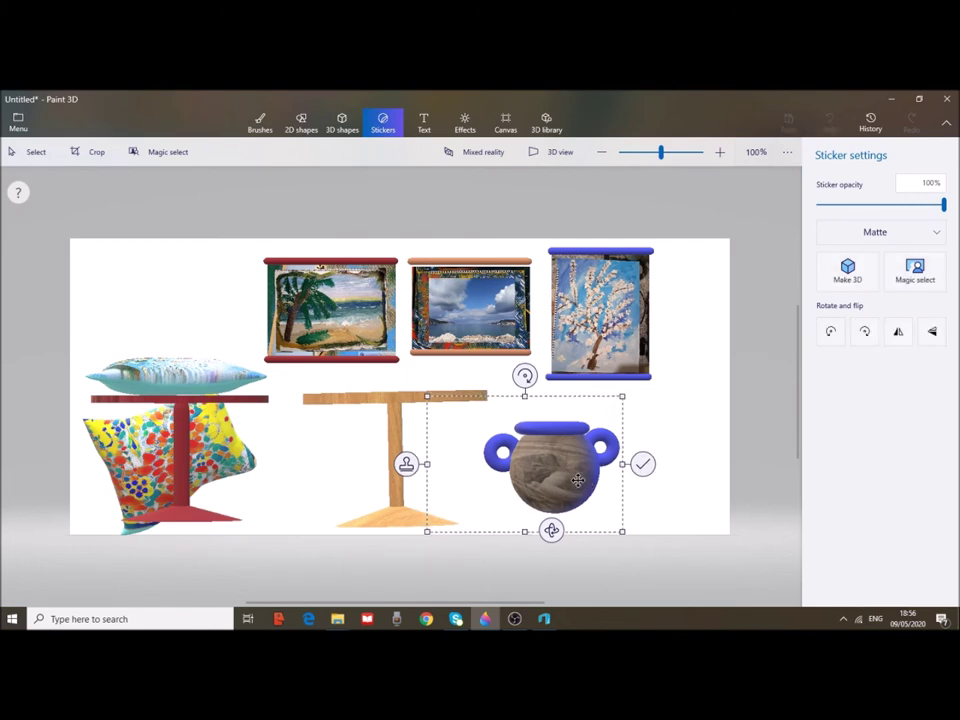
left_click_drag(587, 487, 588, 482)
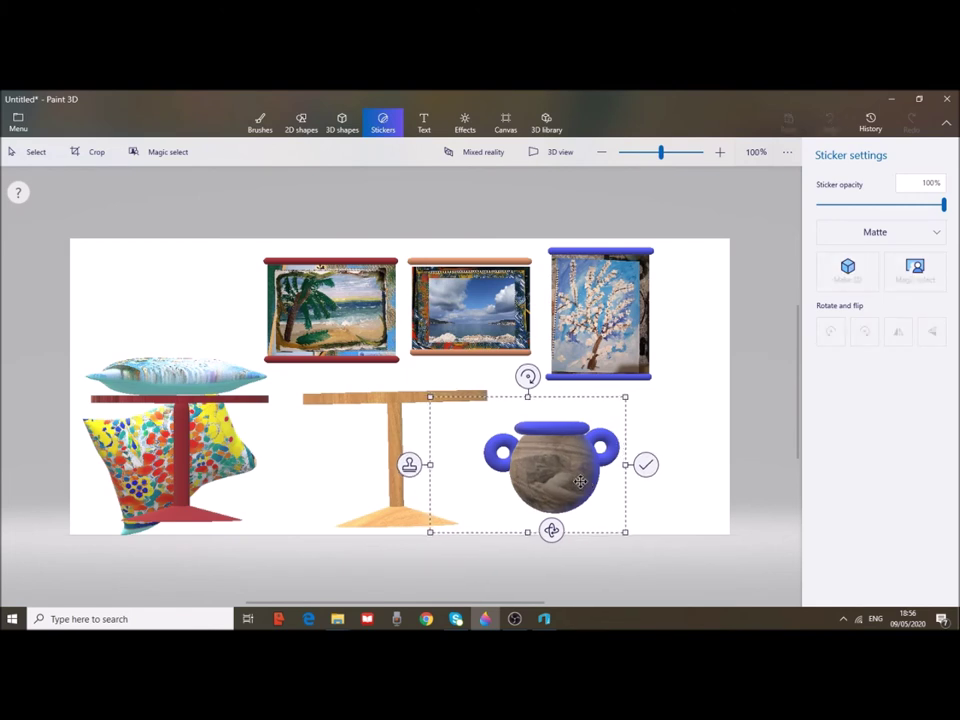
- Stamp the sticker onto the pot, then spin the pot until its plain blue side faces forward
left_click(646, 467)
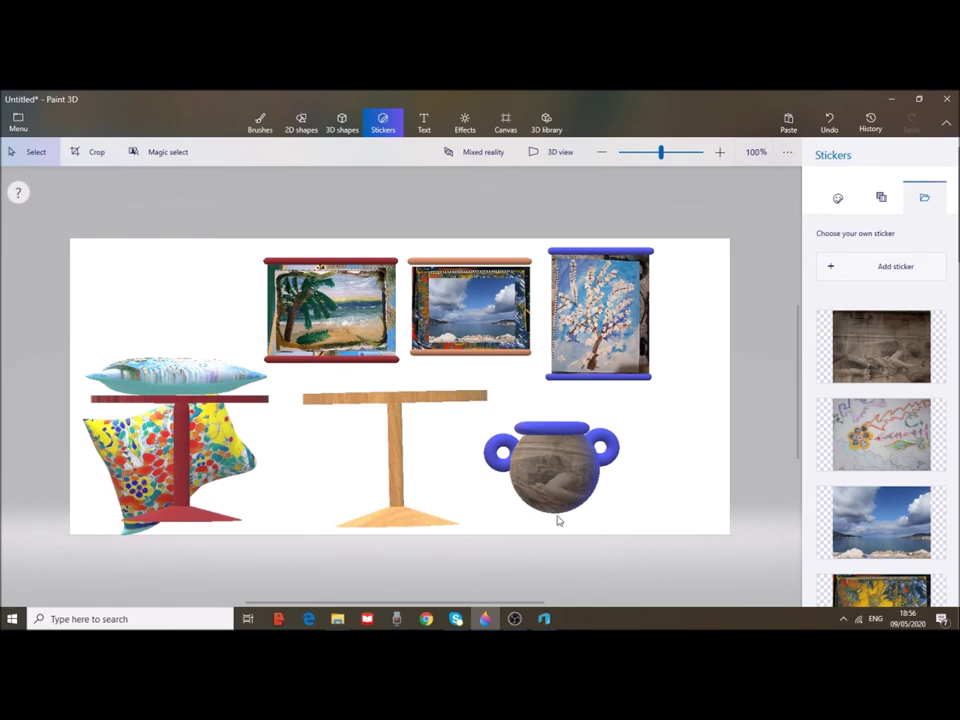
left_click(557, 505)
left_click_drag(555, 546, 557, 547)
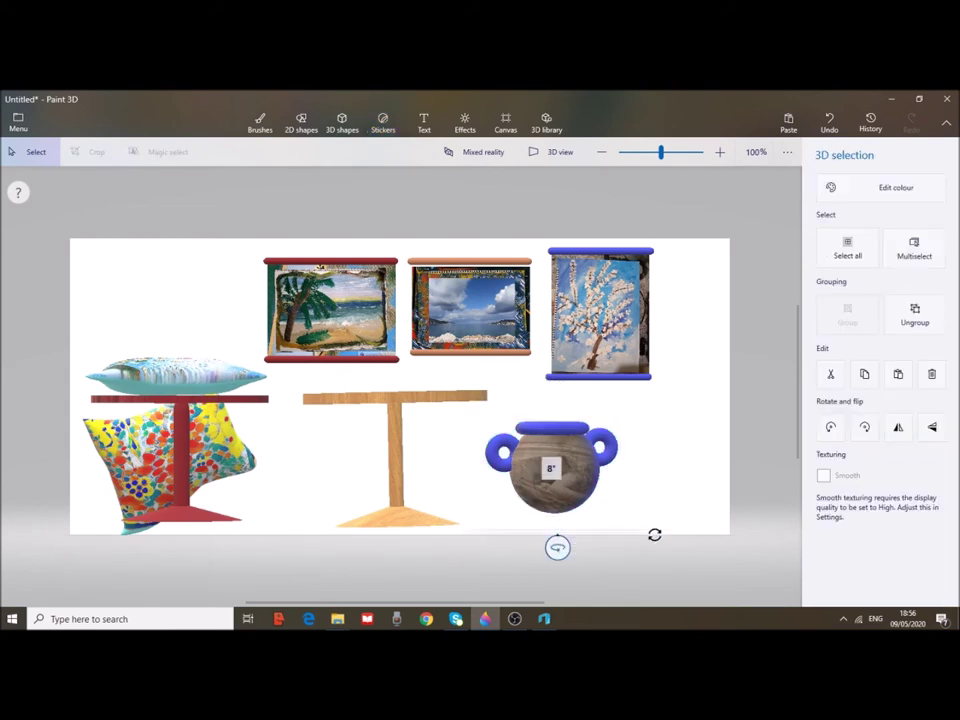
left_click_drag(654, 535, 620, 525)
left_click_drag(551, 545, 593, 530)
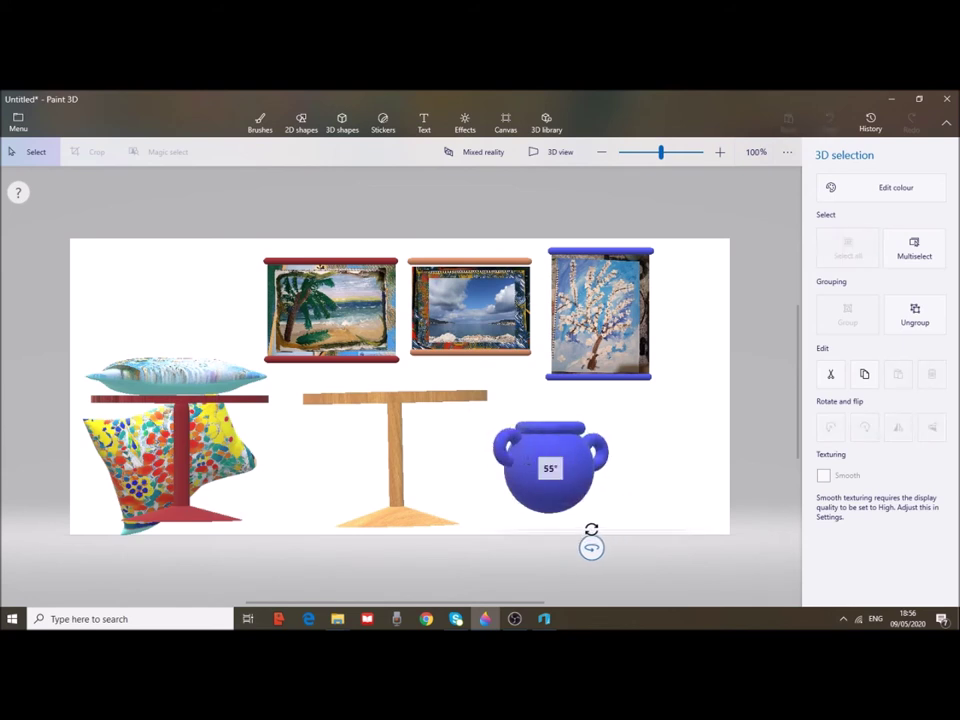
left_click_drag(593, 530, 578, 527)
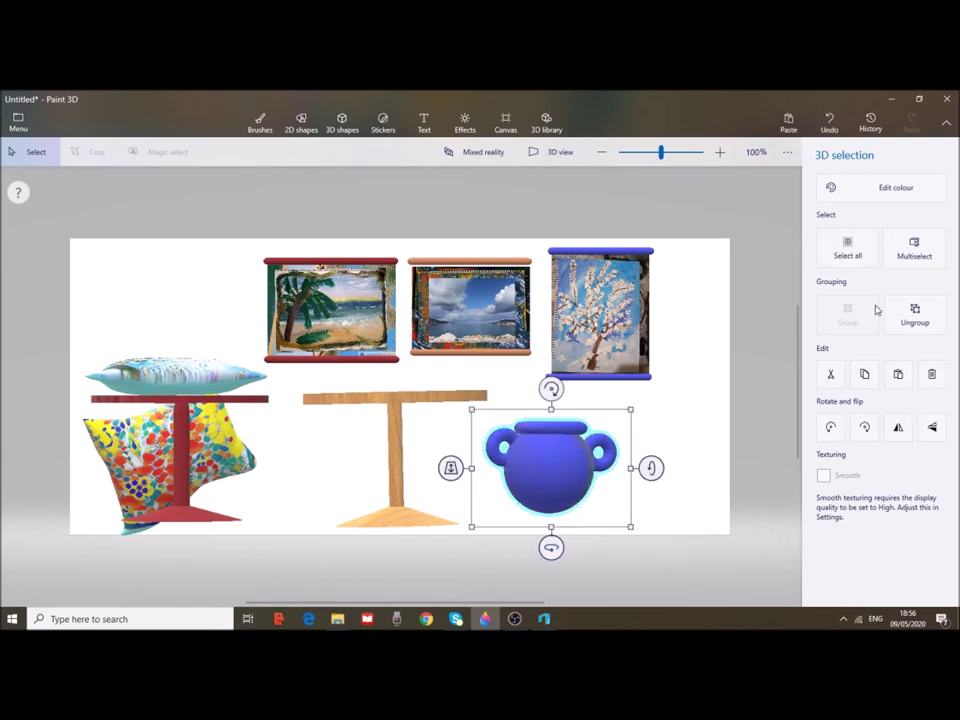
- Load the grey texture picture again as a custom sticker
left_click(383, 122)
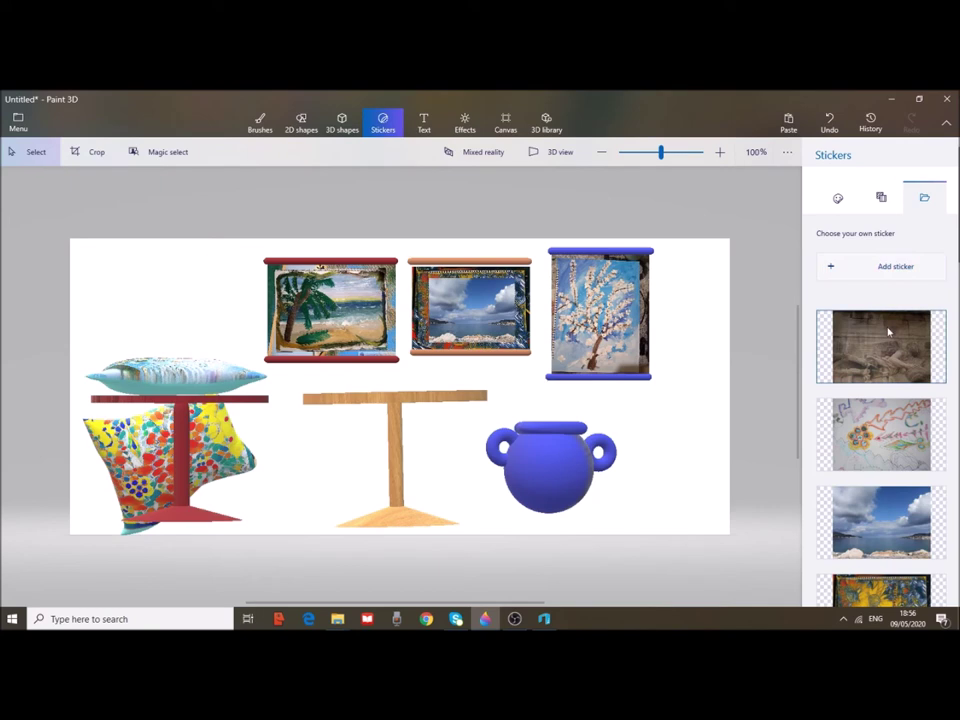
left_click(874, 271)
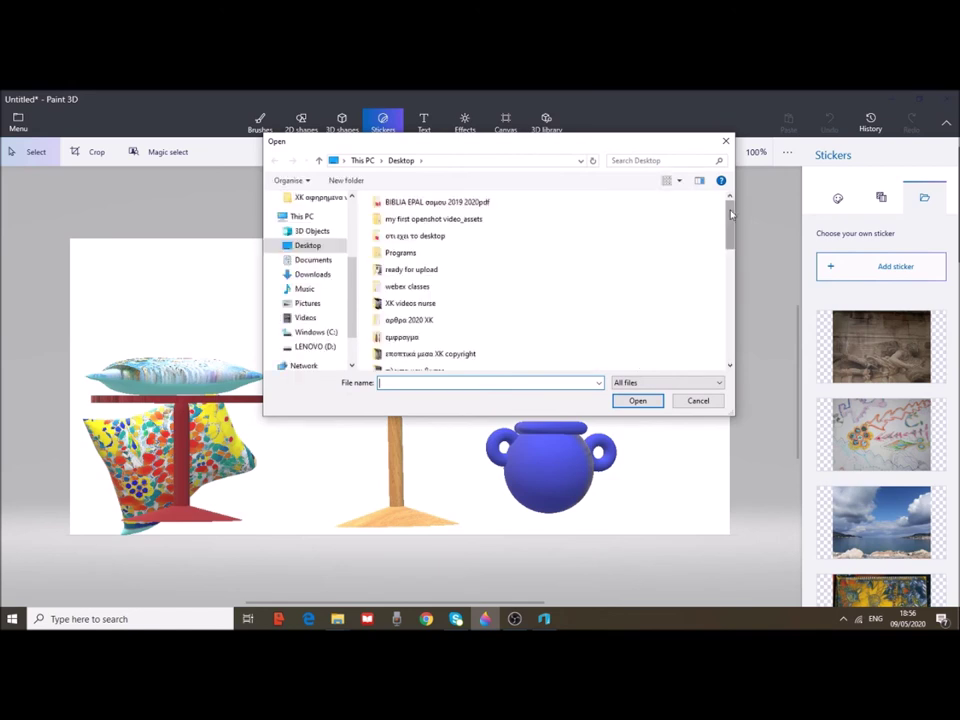
left_click_drag(734, 212, 734, 250)
left_click(407, 294)
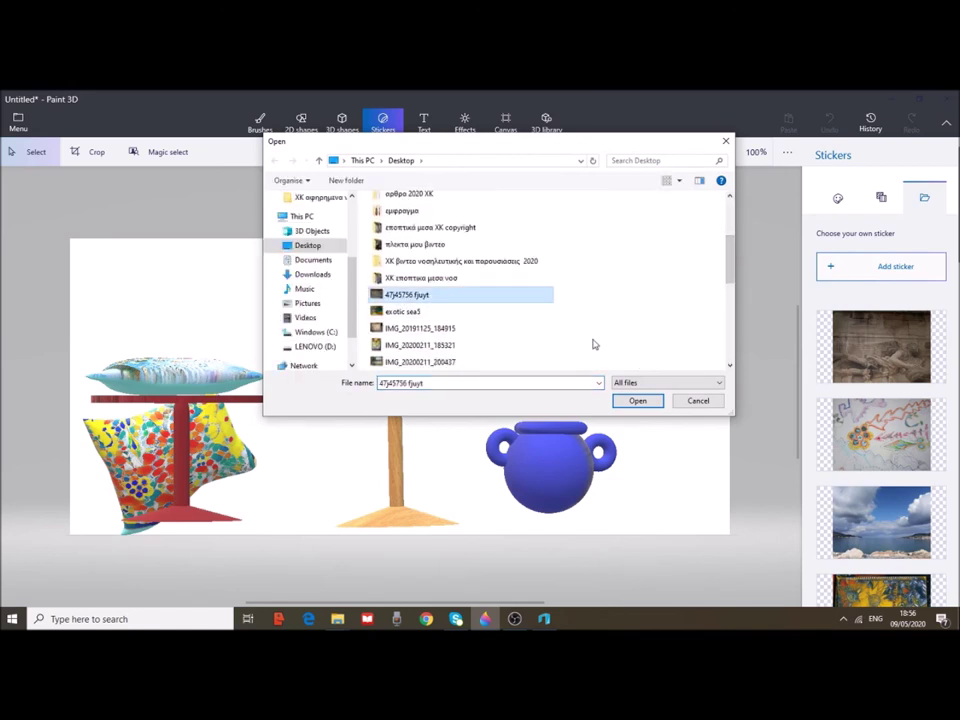
left_click(640, 401)
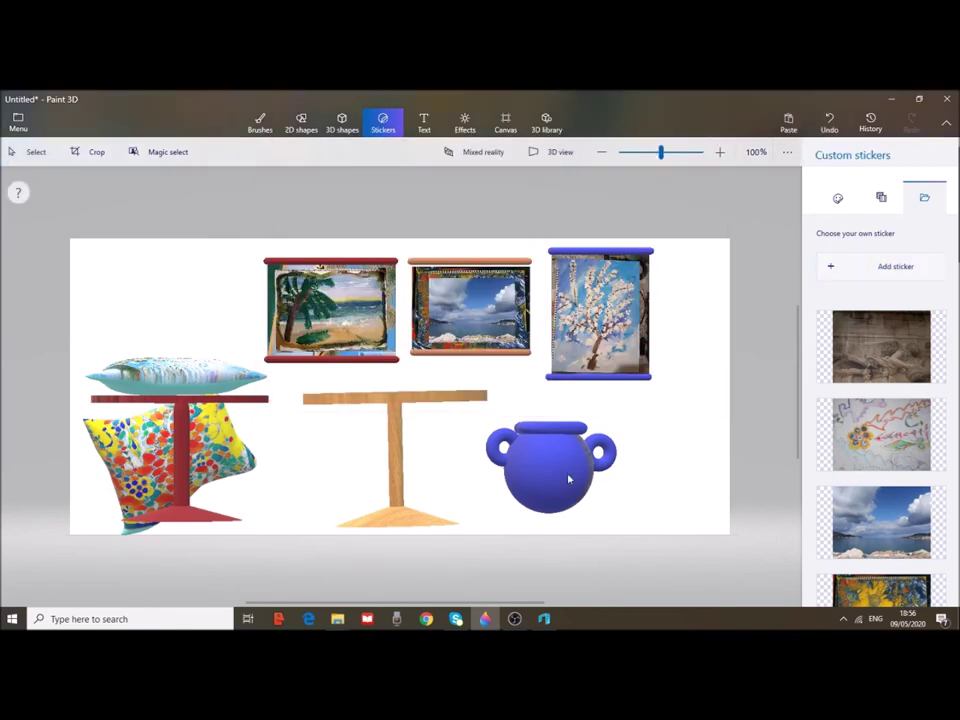
- Position the texture over the vase's bare blue side and stamp it on
left_click(432, 379)
mouse_move(430, 360)
left_mouse_down()
mouse_move(578, 449)
mouse_move(567, 446)
left_mouse_up()
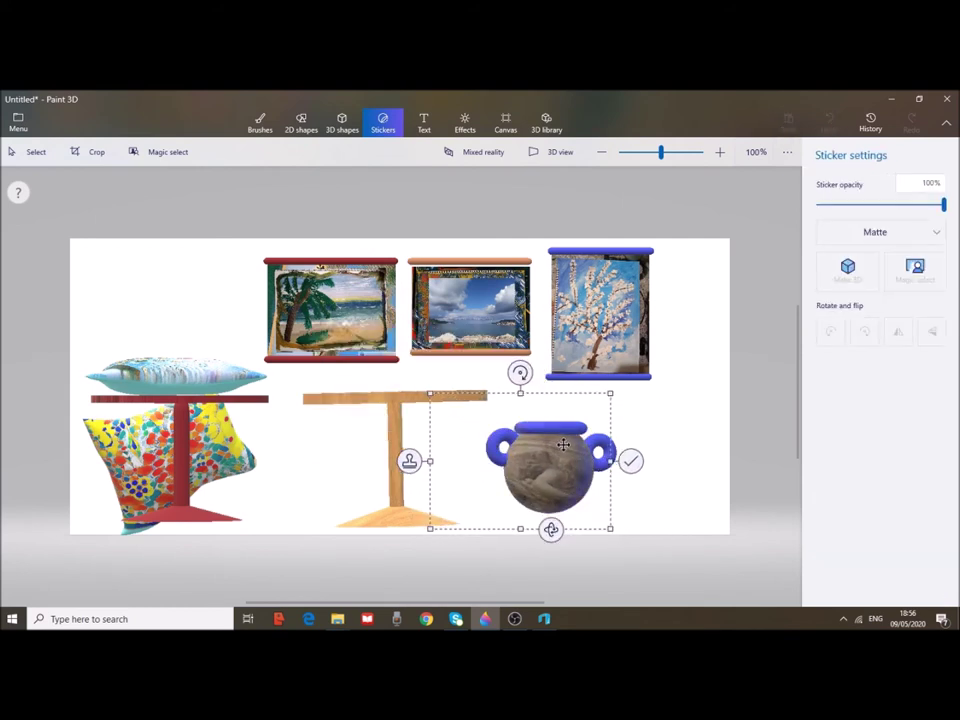
left_click_drag(567, 446, 577, 467)
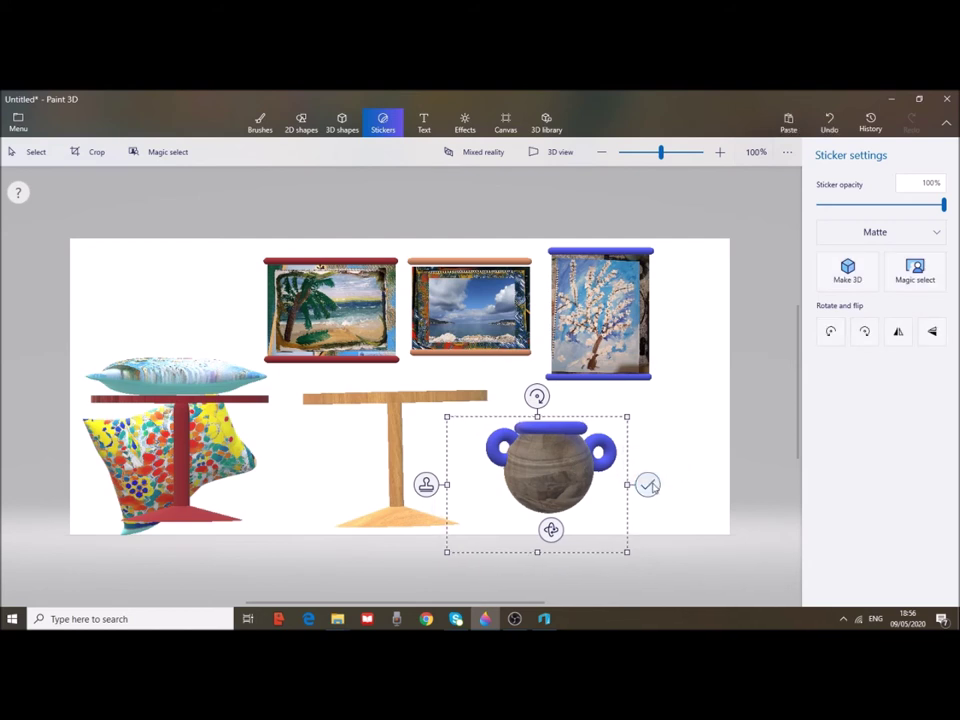
left_click(648, 485)
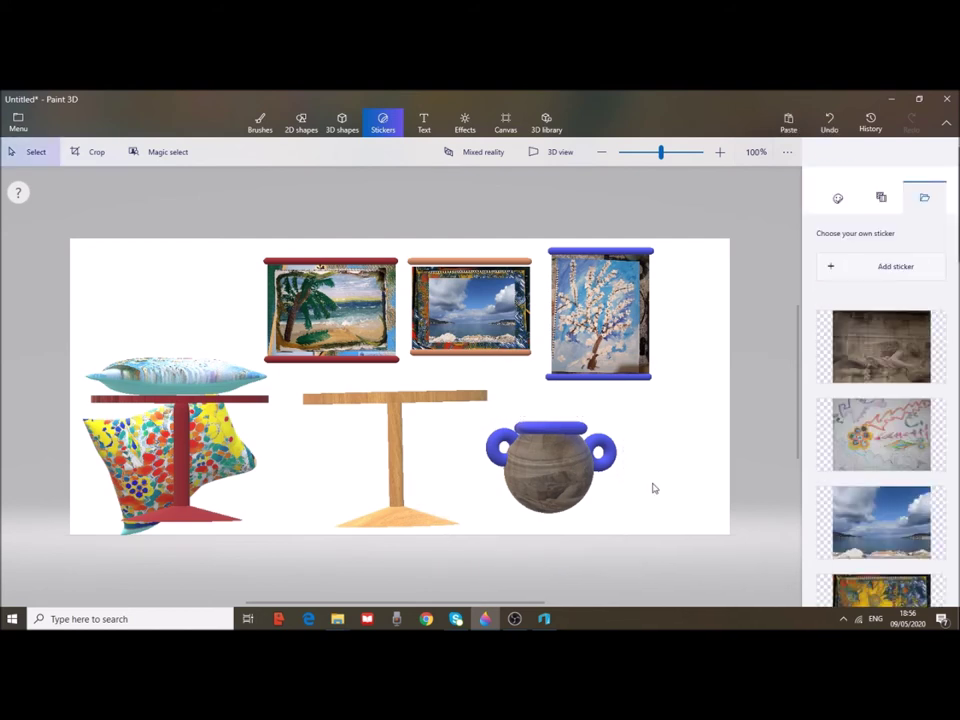
left_click(545, 497)
- Spin the textured pot around its vertical axis and back to face the front
left_click_drag(553, 546, 647, 547)
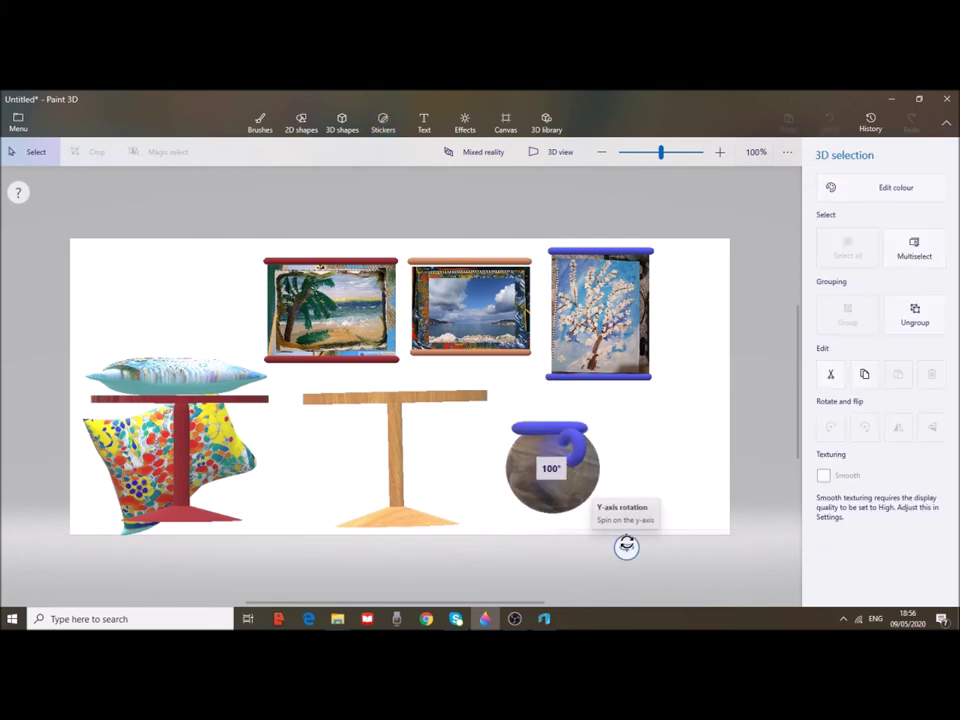
left_click_drag(626, 543, 511, 518)
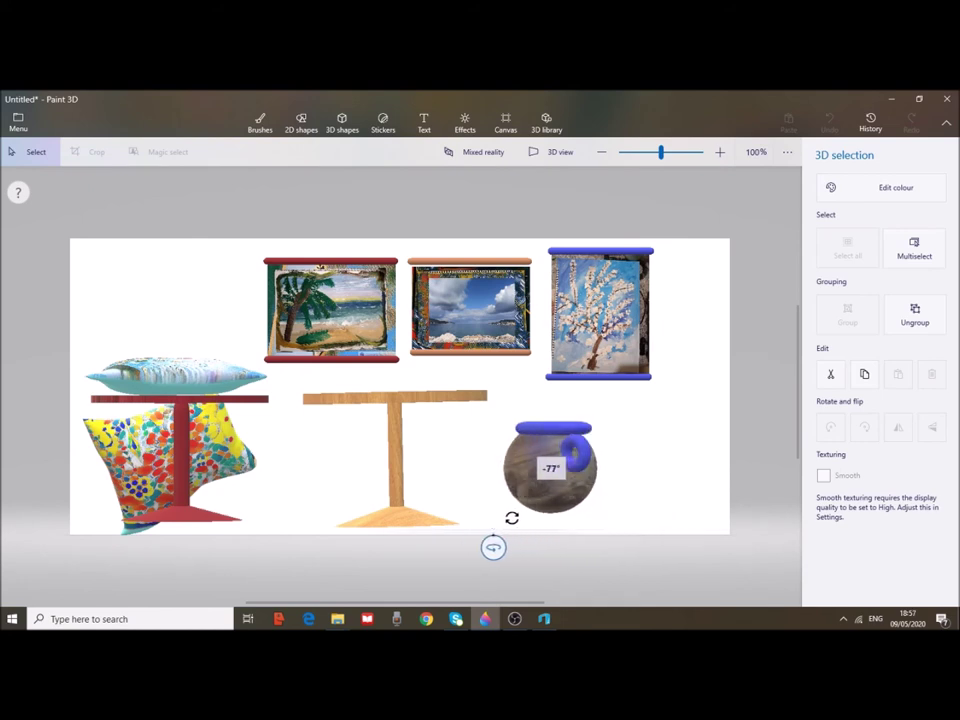
left_click_drag(511, 518, 546, 516)
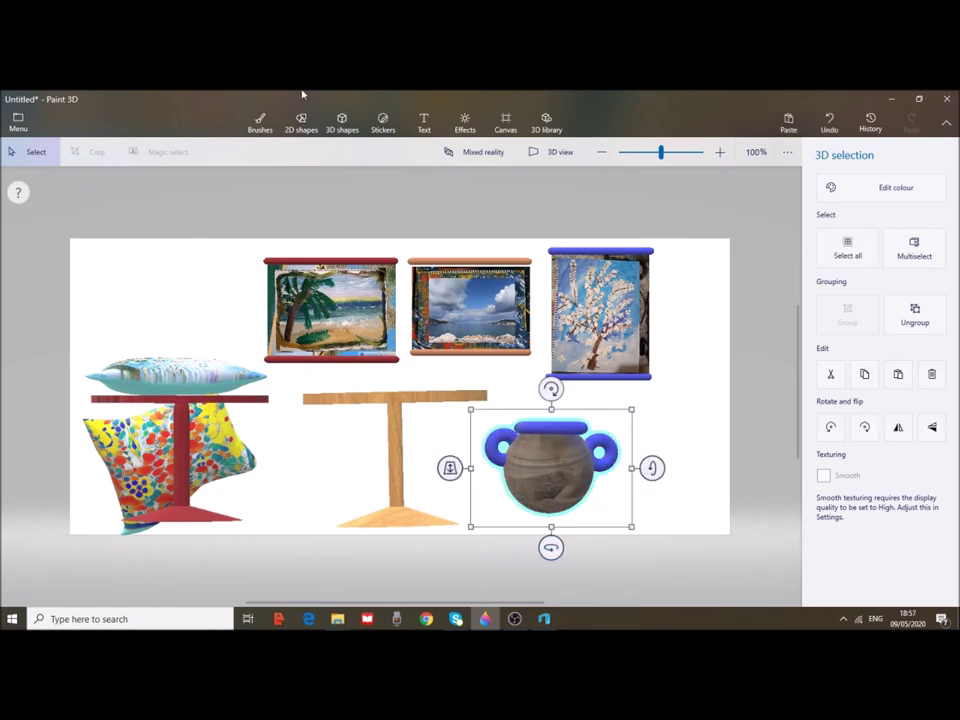
- Fill the pot's blue rim and handles with dark grey, then spin it around
left_click(262, 124)
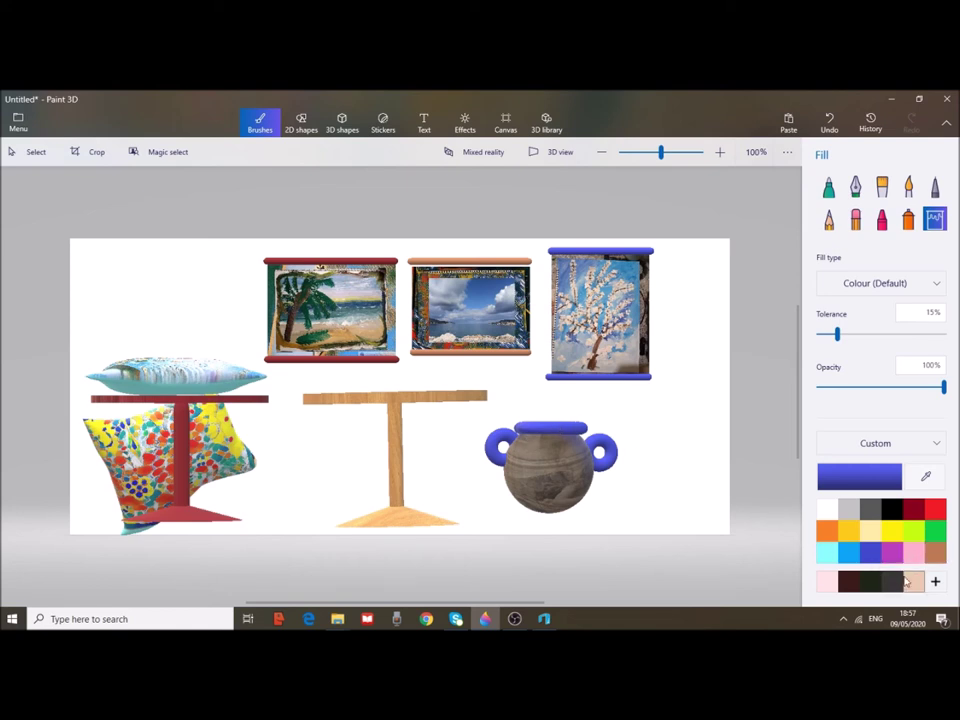
left_click(891, 579)
left_click(536, 427)
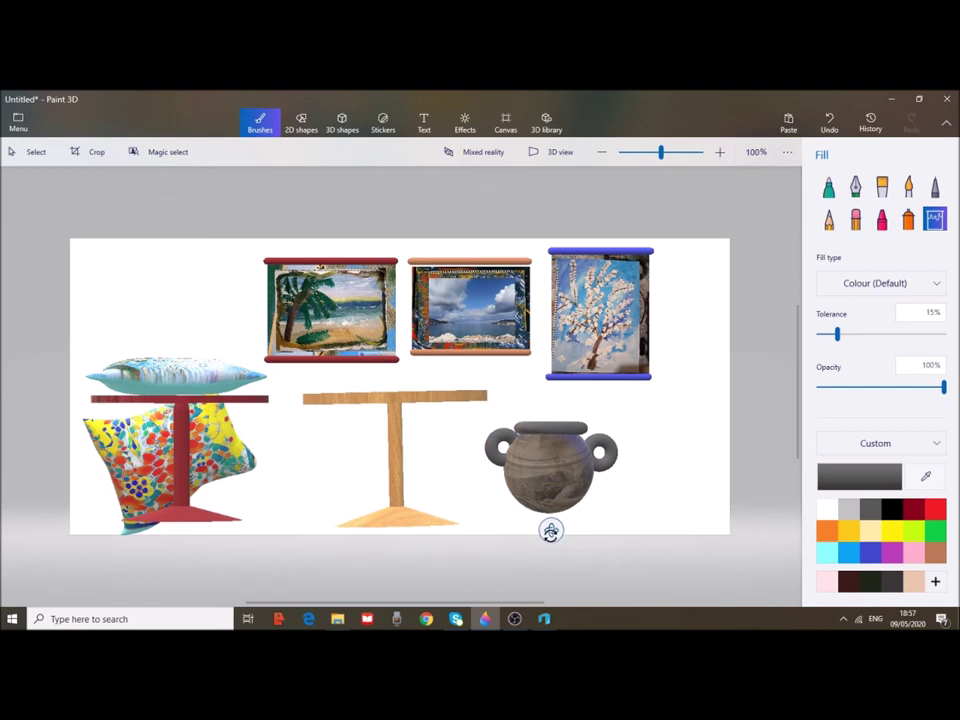
left_click_drag(551, 530, 782, 543)
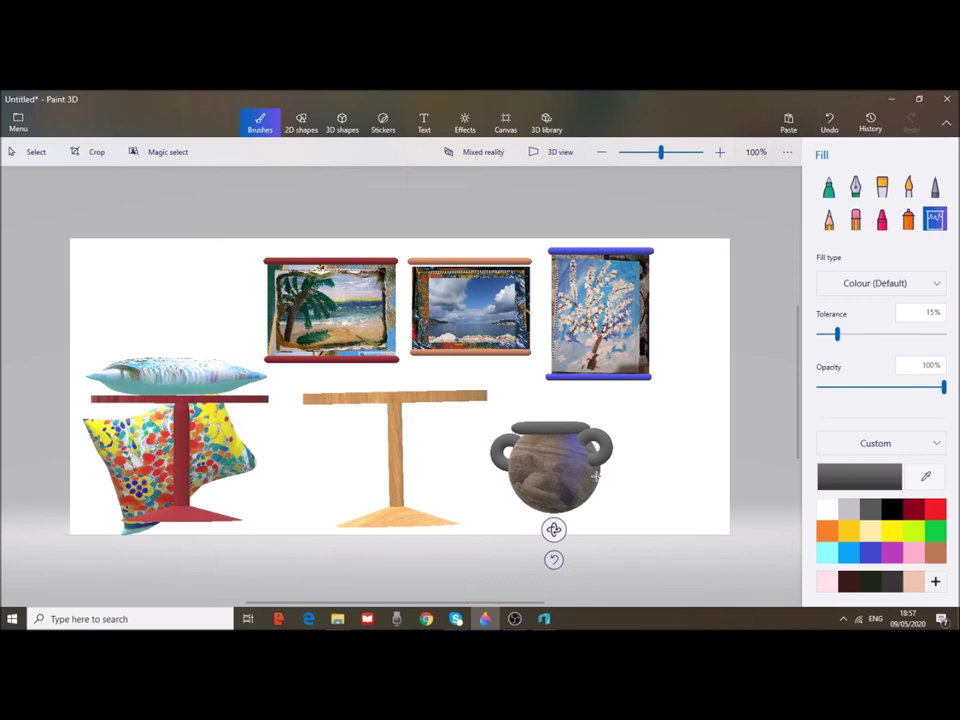
left_click(342, 124)
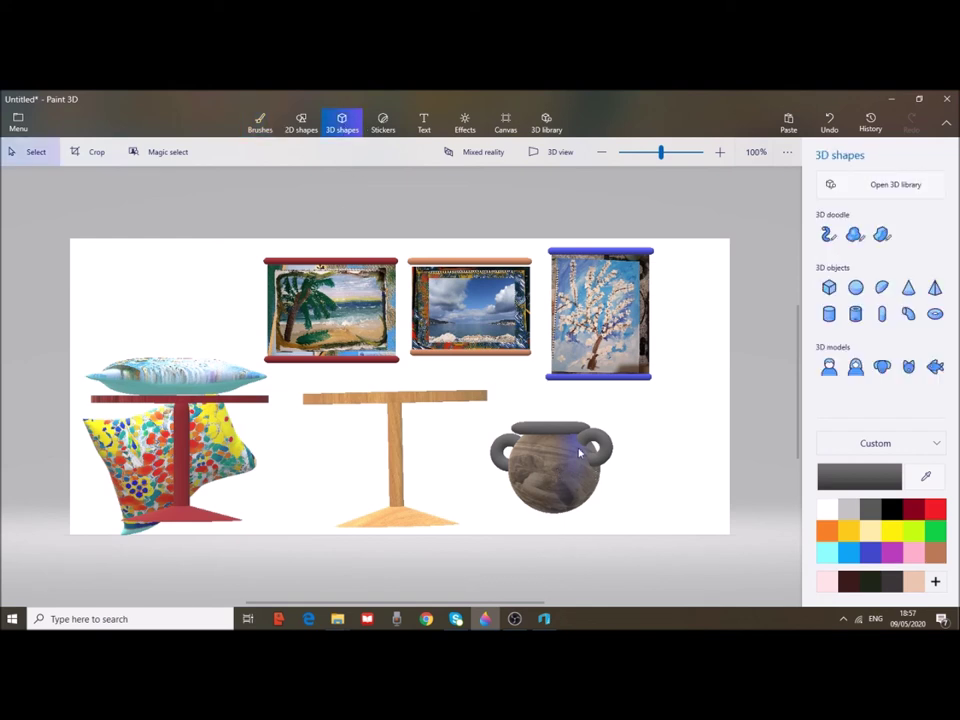
- Move the grey pot onto the left of the wooden table top, turned to face front
left_click(555, 463)
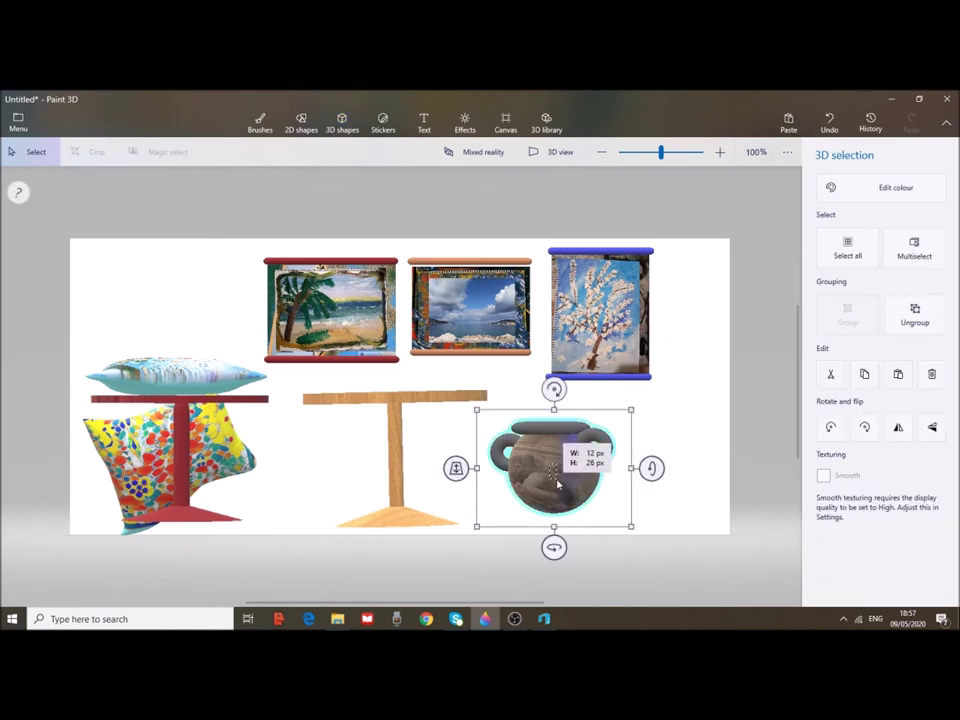
left_click(677, 455)
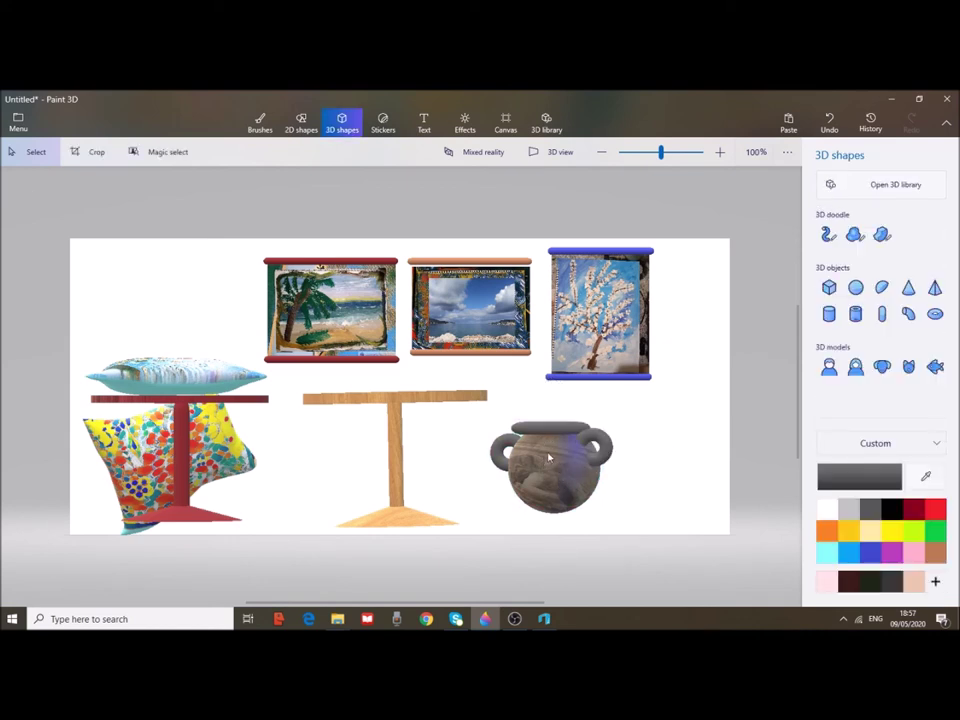
mouse_move(548, 457)
left_mouse_down()
mouse_move(385, 314)
mouse_move(388, 333)
left_mouse_up()
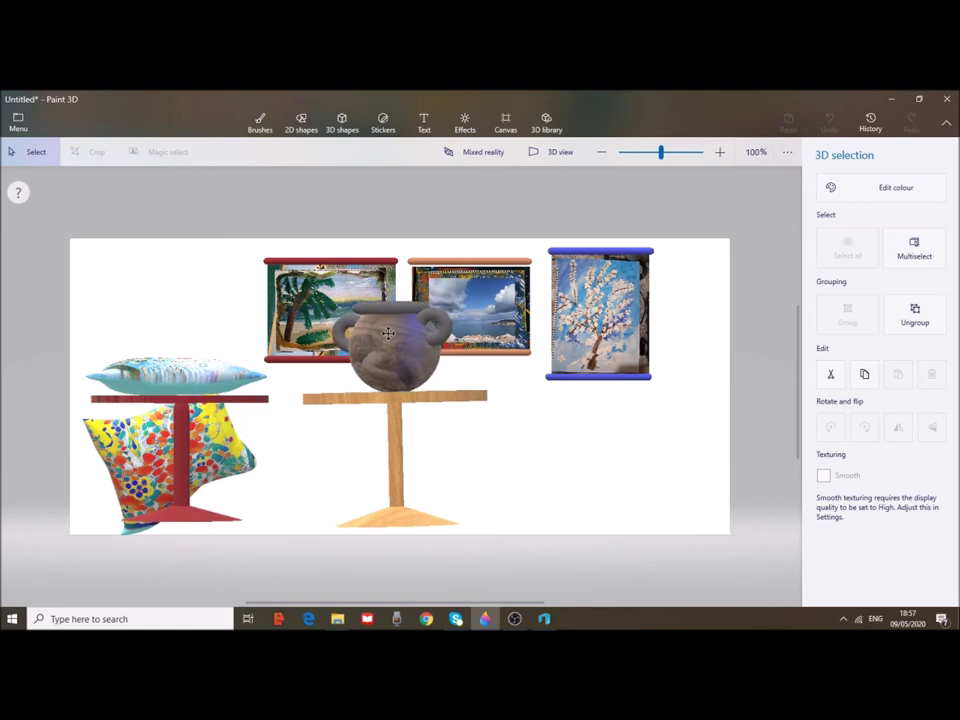
left_click_drag(388, 333, 389, 335)
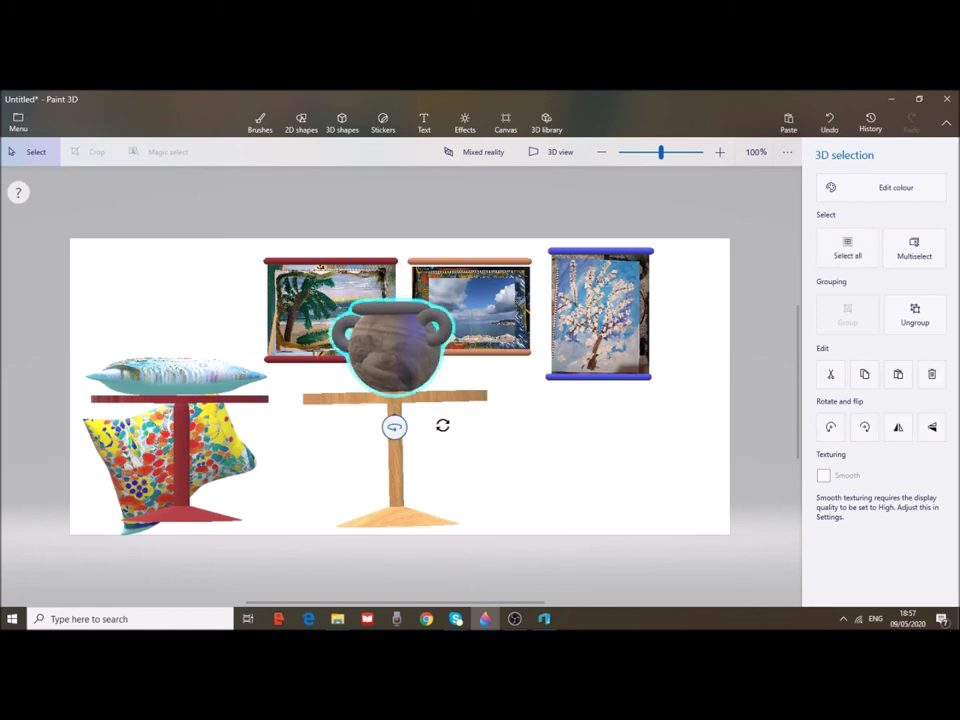
mouse_move(394, 427)
left_mouse_down()
mouse_move(497, 430)
mouse_move(425, 427)
left_mouse_up()
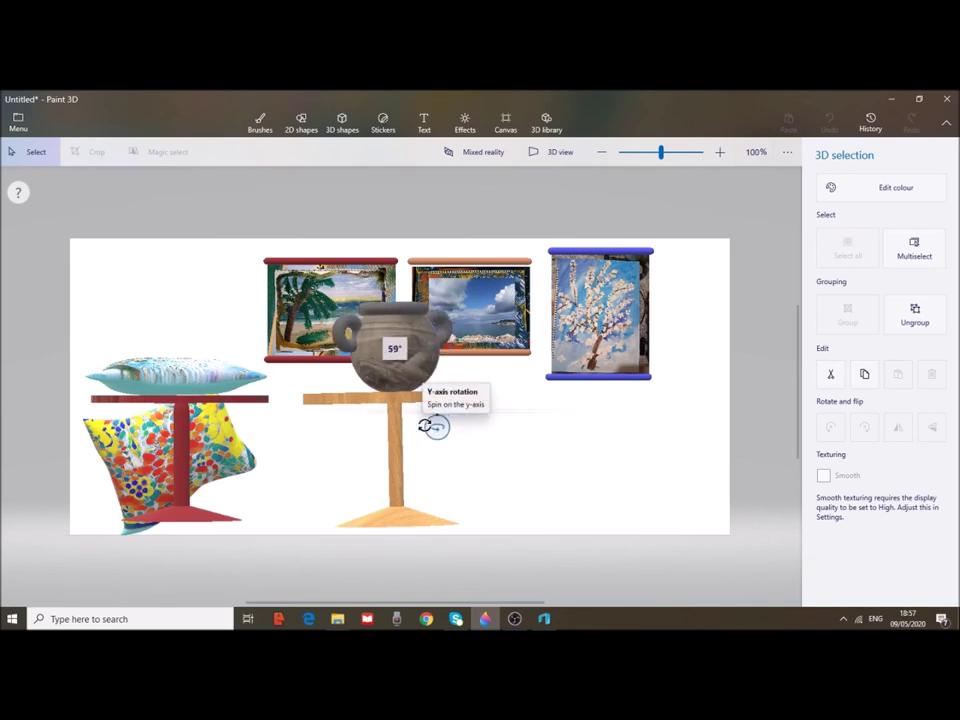
left_click_drag(425, 427, 396, 426)
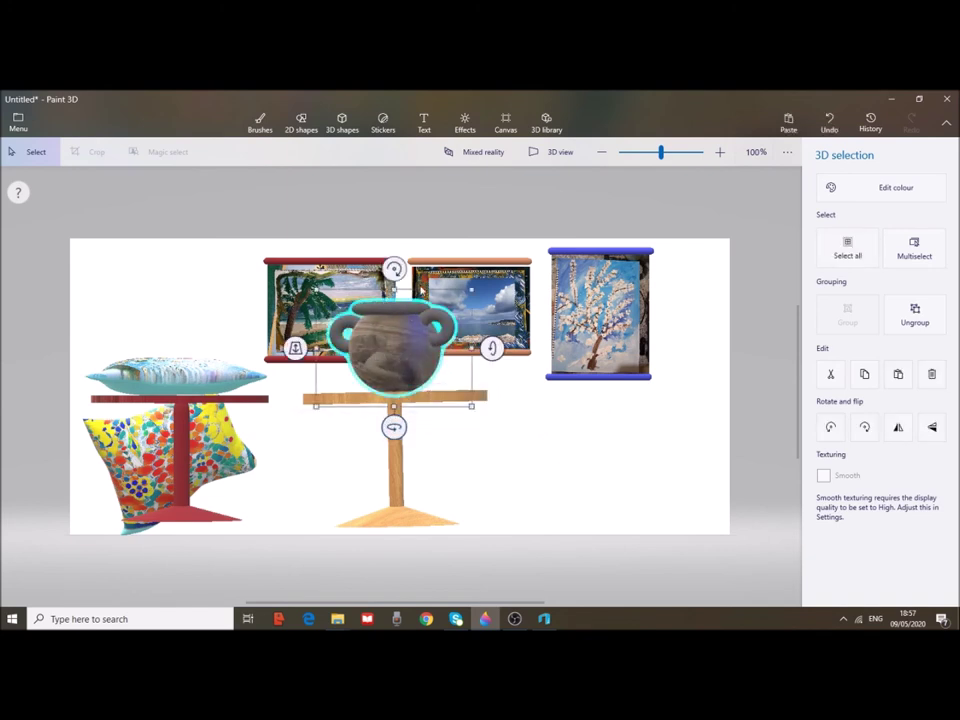
mouse_move(475, 287)
left_mouse_down()
mouse_move(377, 327)
mouse_move(410, 332)
left_mouse_up()
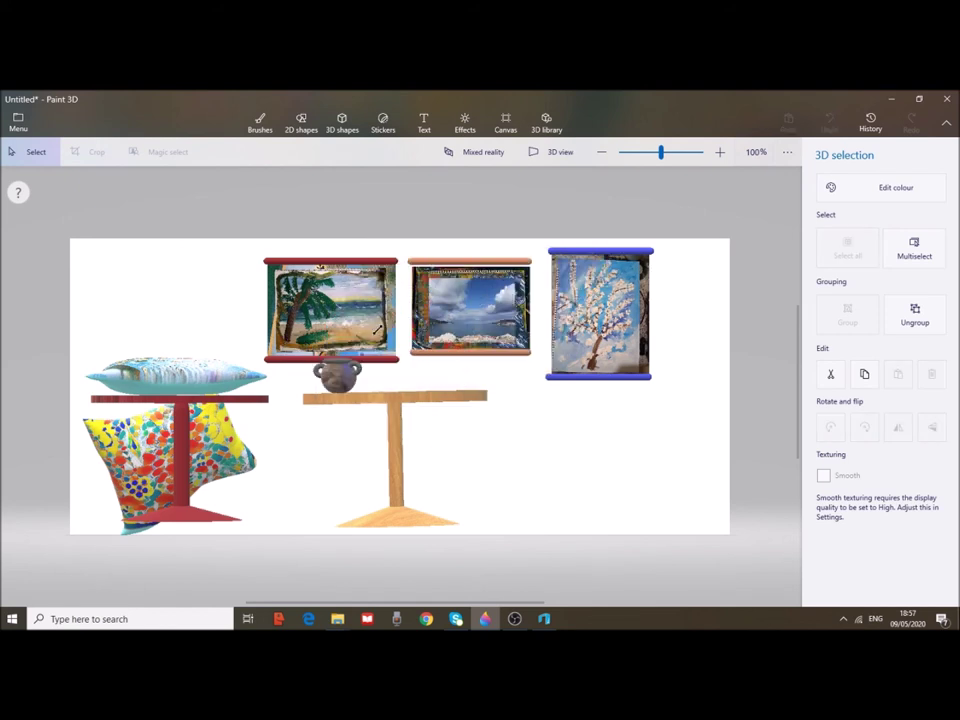
left_click_drag(410, 331, 412, 333)
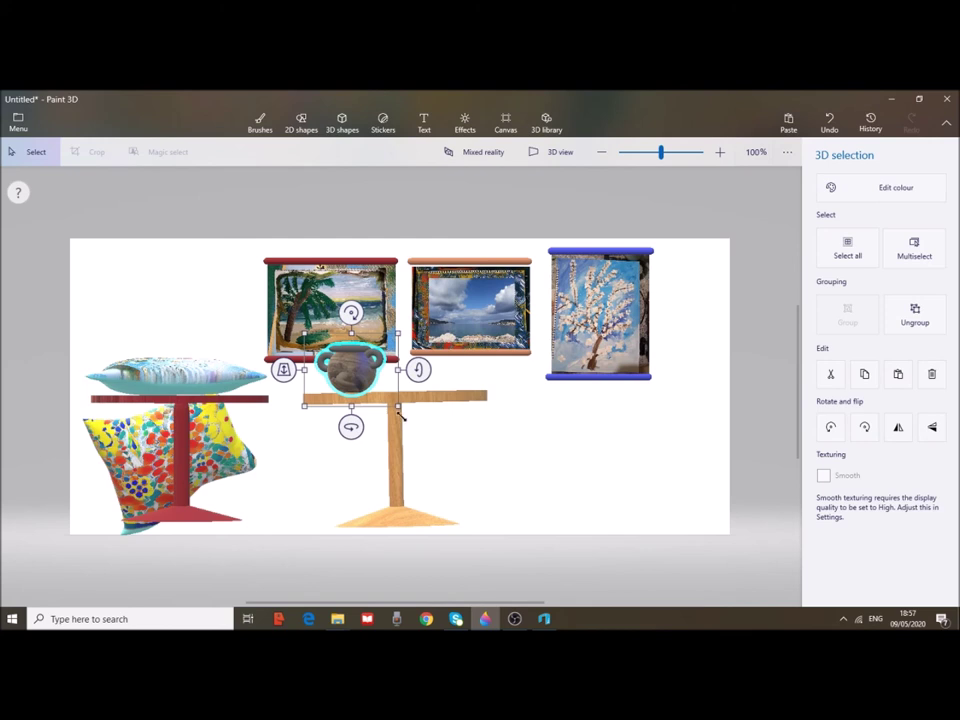
- Copy and paste the vase, nudging the small original left on the table
key("ctrl")
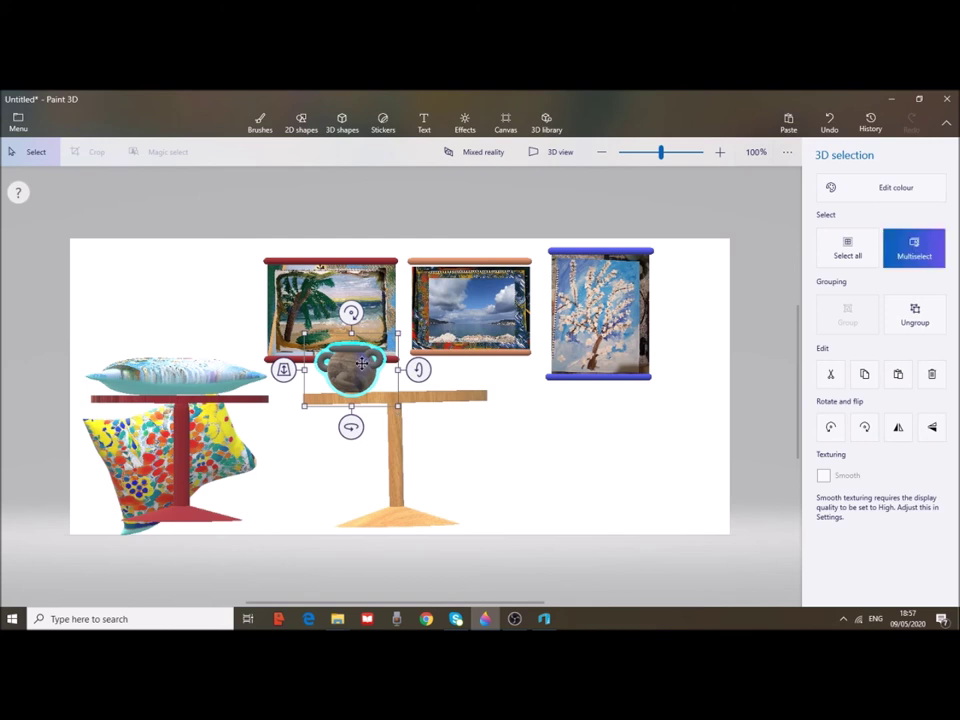
left_click(361, 363)
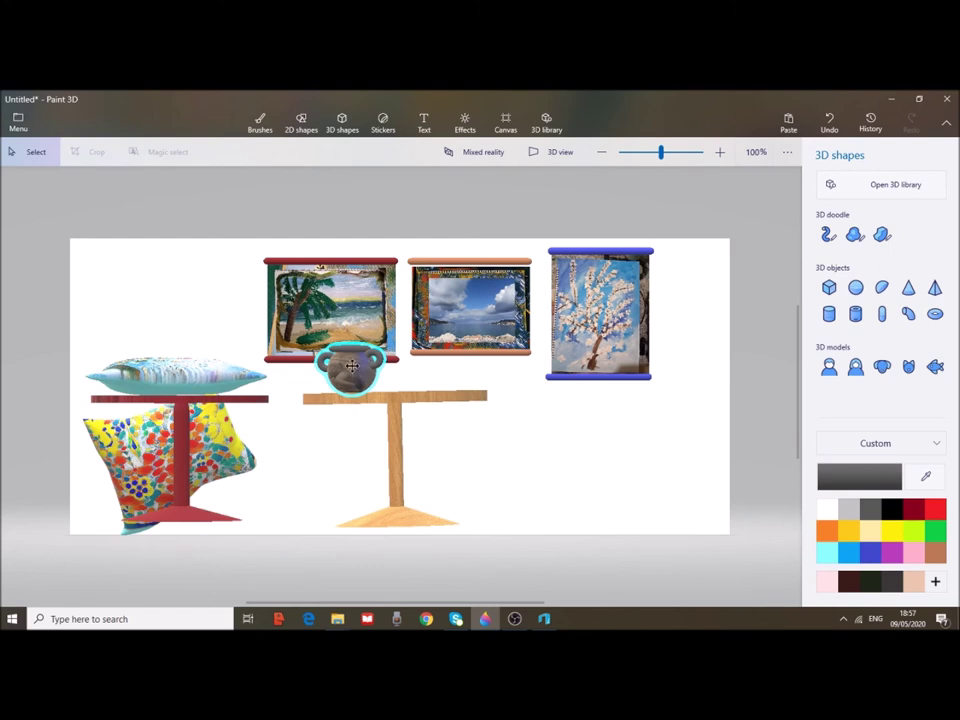
left_click(352, 366)
key("ctrl+v")
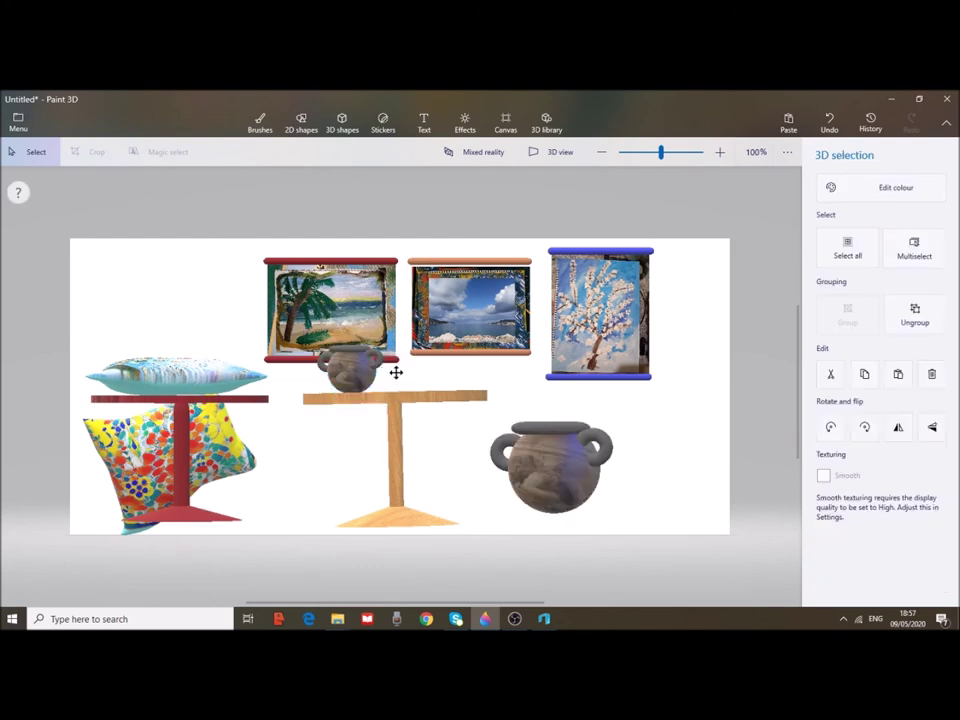
left_click_drag(352, 368, 332, 368)
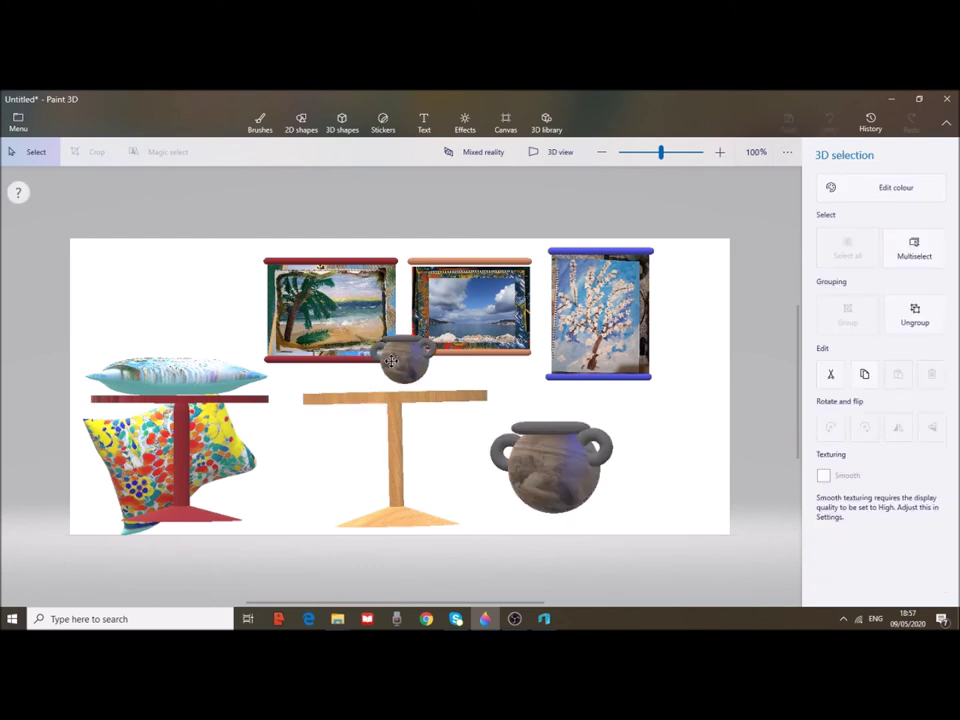
- Place the larger copy beside the small vase on the table, turned slightly
left_click(587, 481)
mouse_move(587, 481)
left_mouse_down()
mouse_move(432, 349)
mouse_move(410, 356)
mouse_move(439, 358)
left_mouse_up()
left_click(466, 308)
left_click(404, 358)
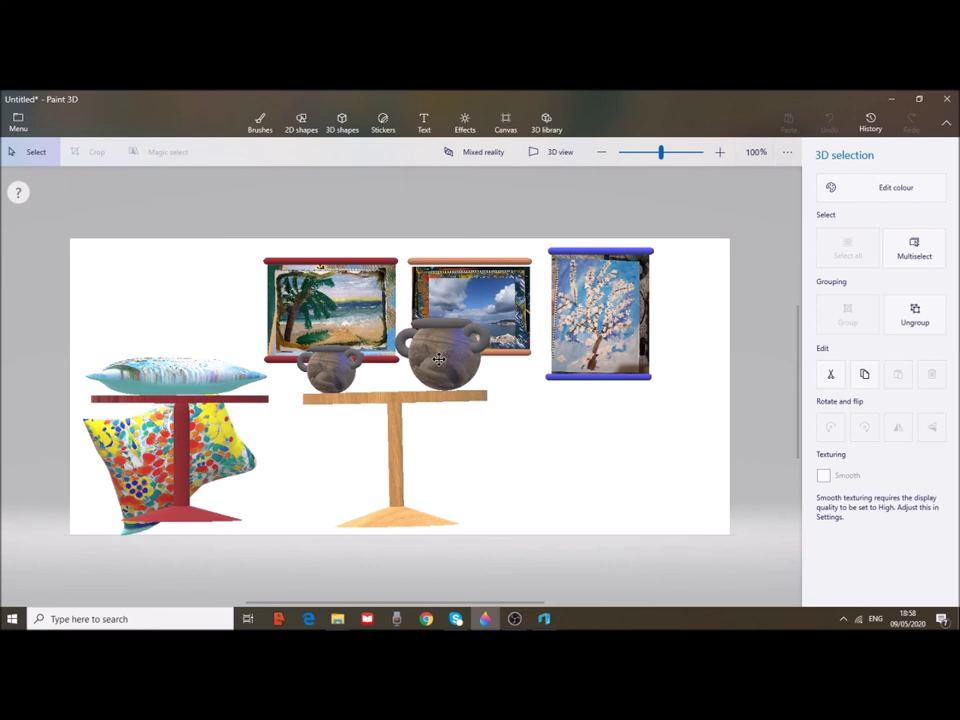
left_click(439, 358)
mouse_move(441, 424)
left_mouse_down()
mouse_move(486, 424)
mouse_move(501, 435)
left_mouse_up()
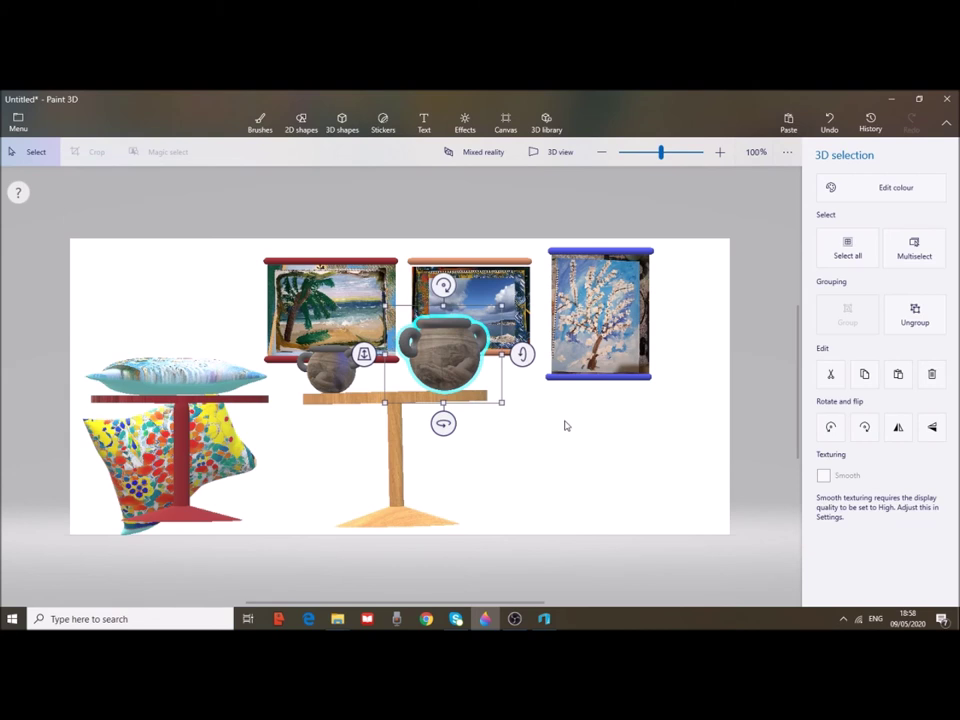
key("Escape")
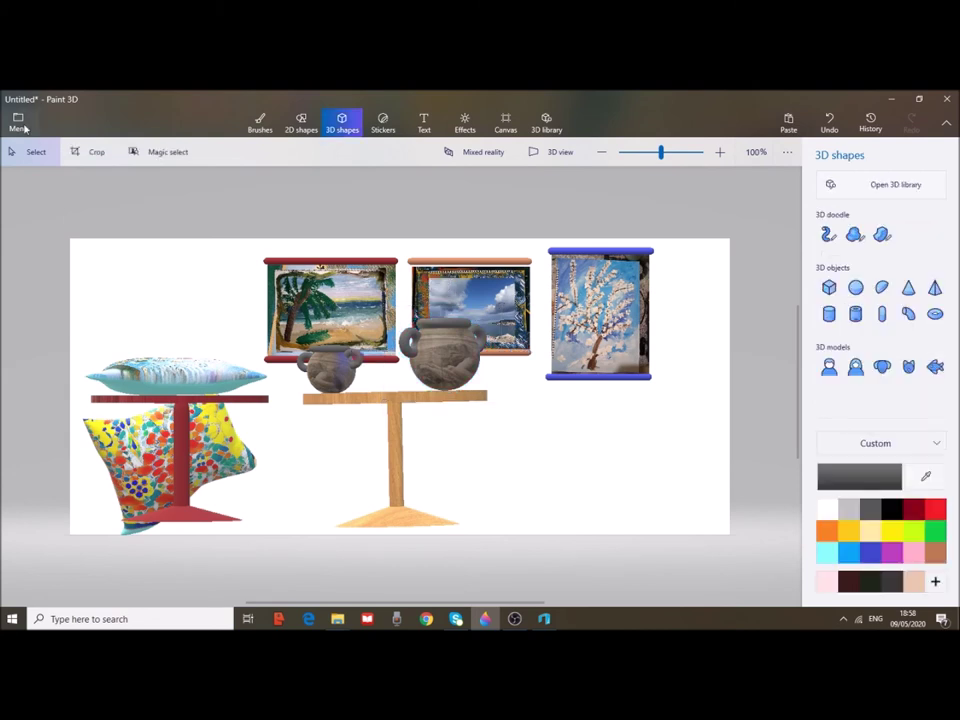
- Save the scene as a 3D - GLB model named '3d paint my vase'
left_click(22, 127)
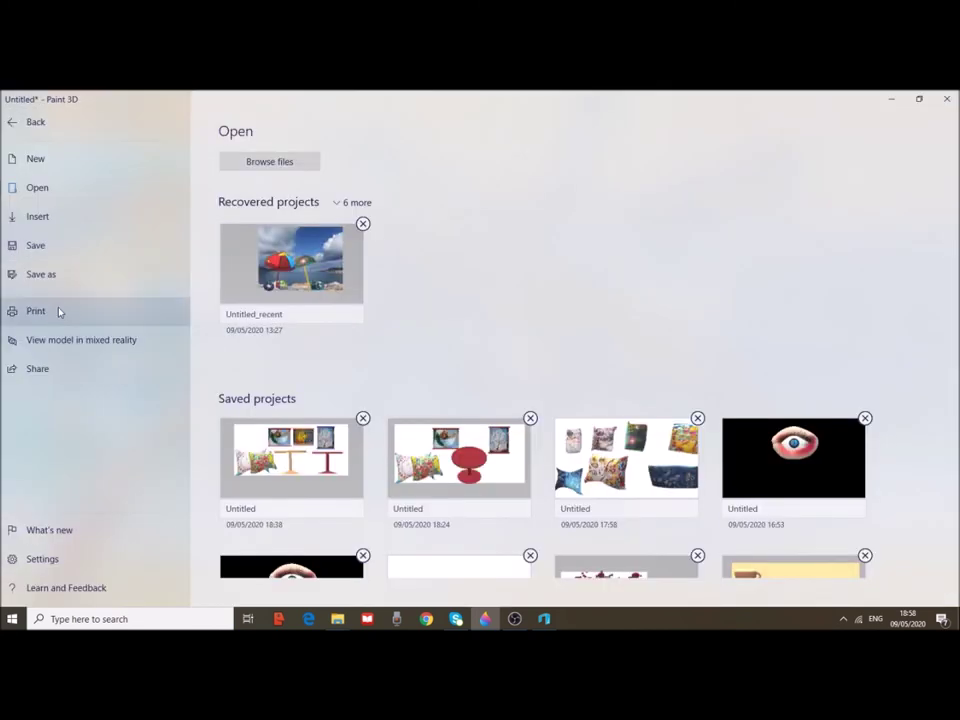
left_click(56, 274)
left_click(316, 212)
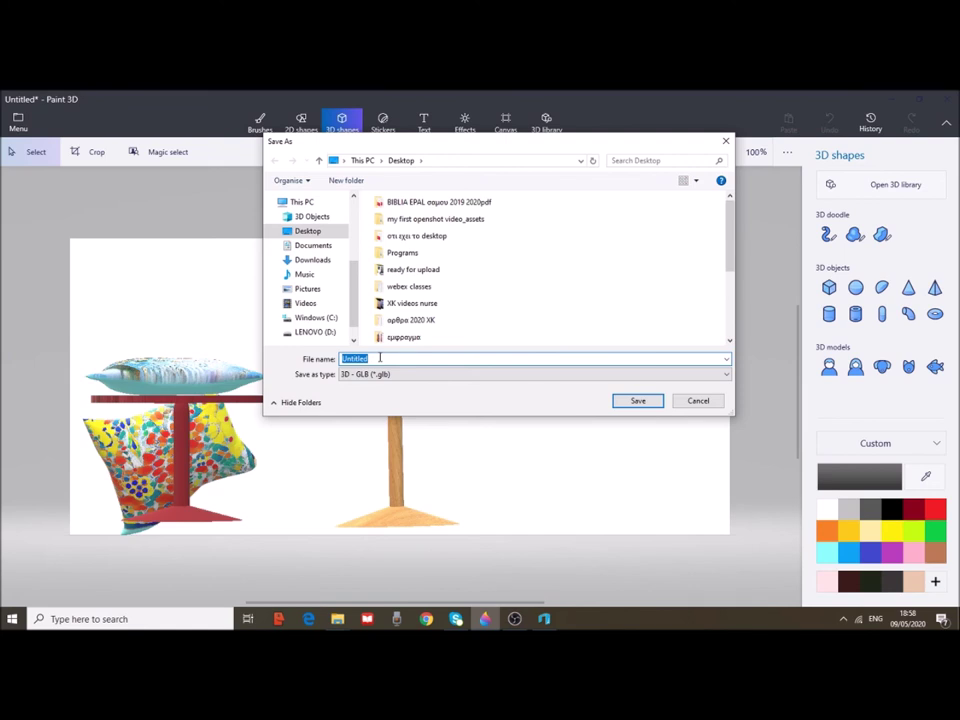
type("3d paint")
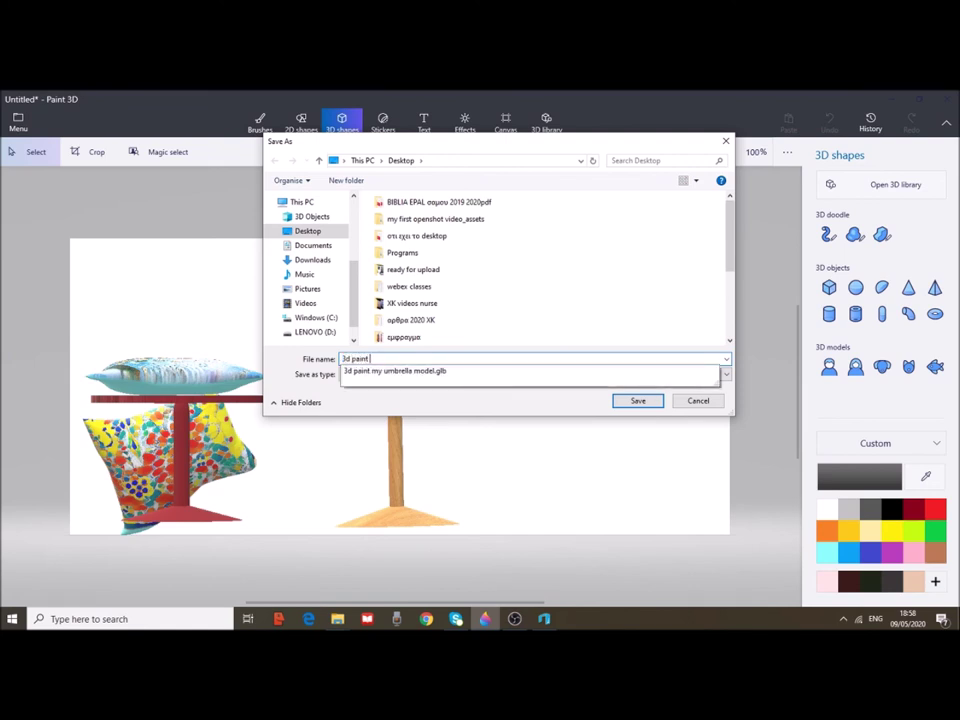
type(" vase")
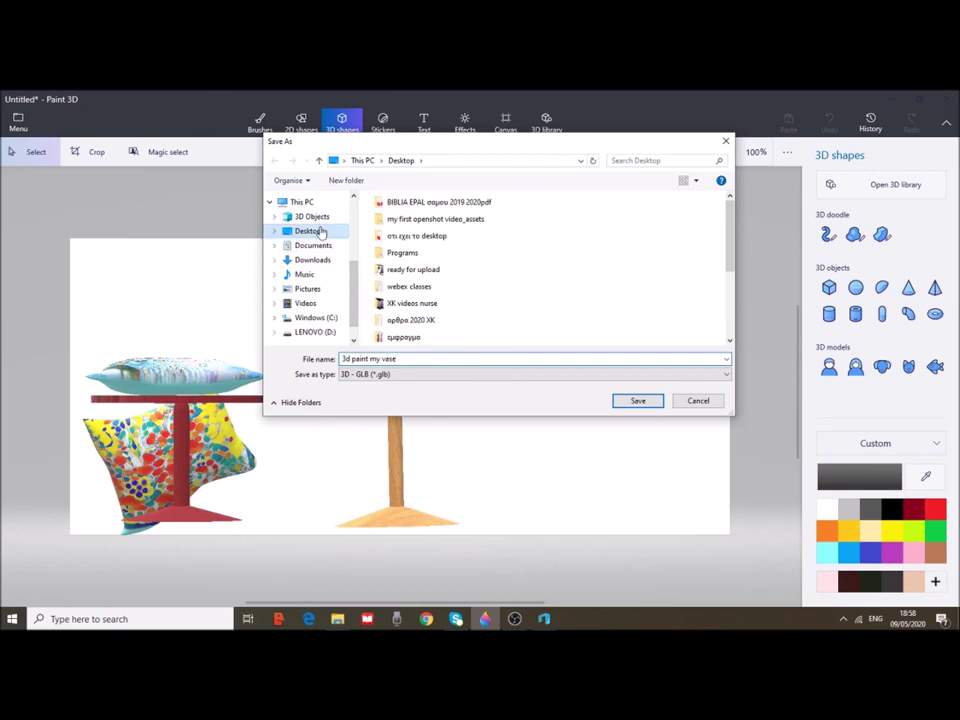
mouse_move(308, 231)
left_click(642, 403)
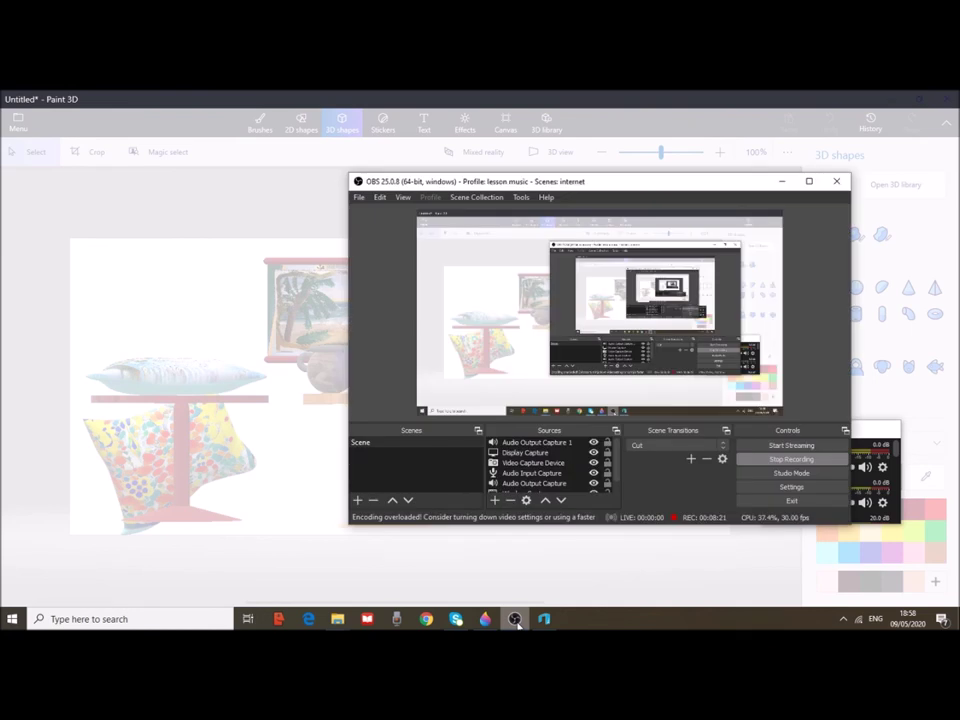
- Minimise the OBS Studio recorder window
left_click(515, 620)
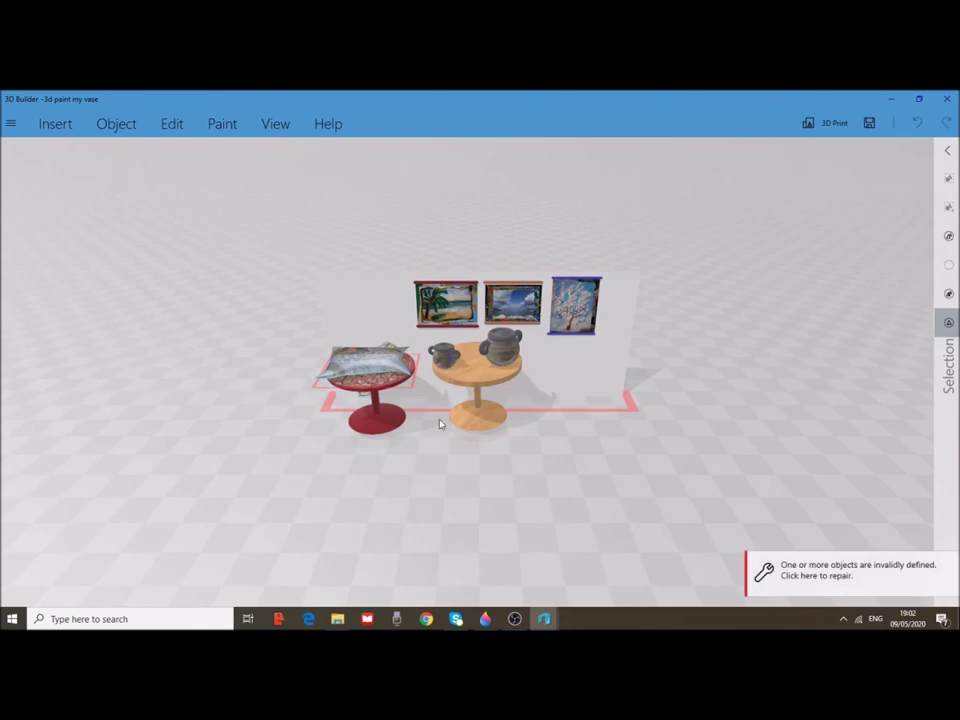
- Zoom in and orbit around the table to inspect both grey wood-grain vases before the pictures
scroll(471, 399, "up", 3)
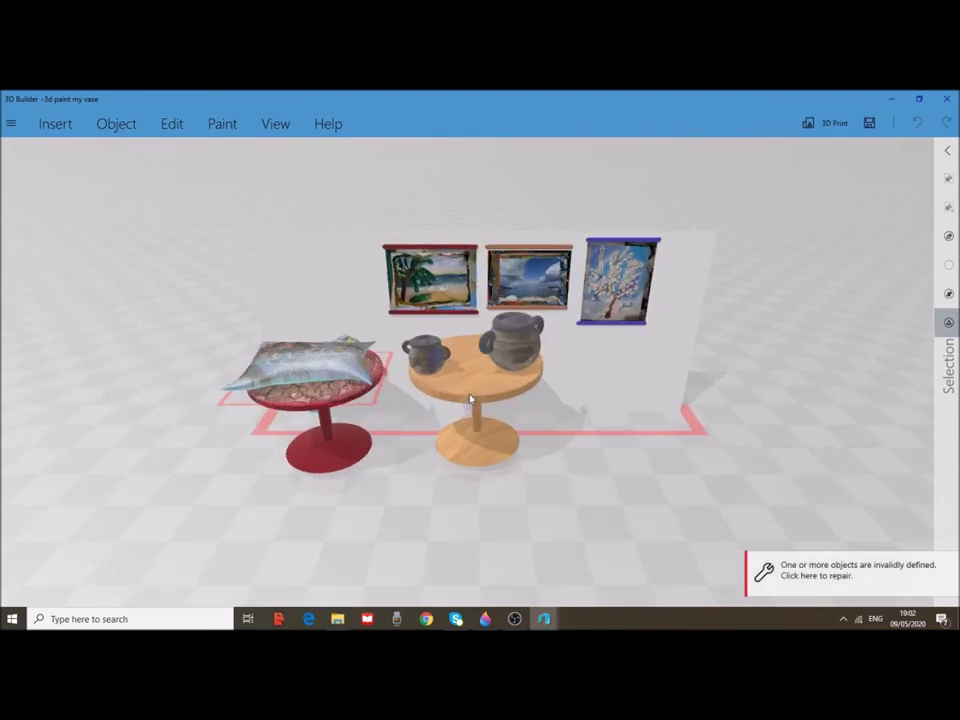
mouse_move(406, 356)
left_mouse_down()
mouse_move(497, 428)
mouse_move(583, 388)
mouse_move(662, 369)
mouse_move(480, 430)
mouse_move(508, 428)
mouse_move(475, 430)
mouse_move(294, 379)
mouse_move(428, 397)
left_mouse_up()
scroll(428, 397, "up", 2)
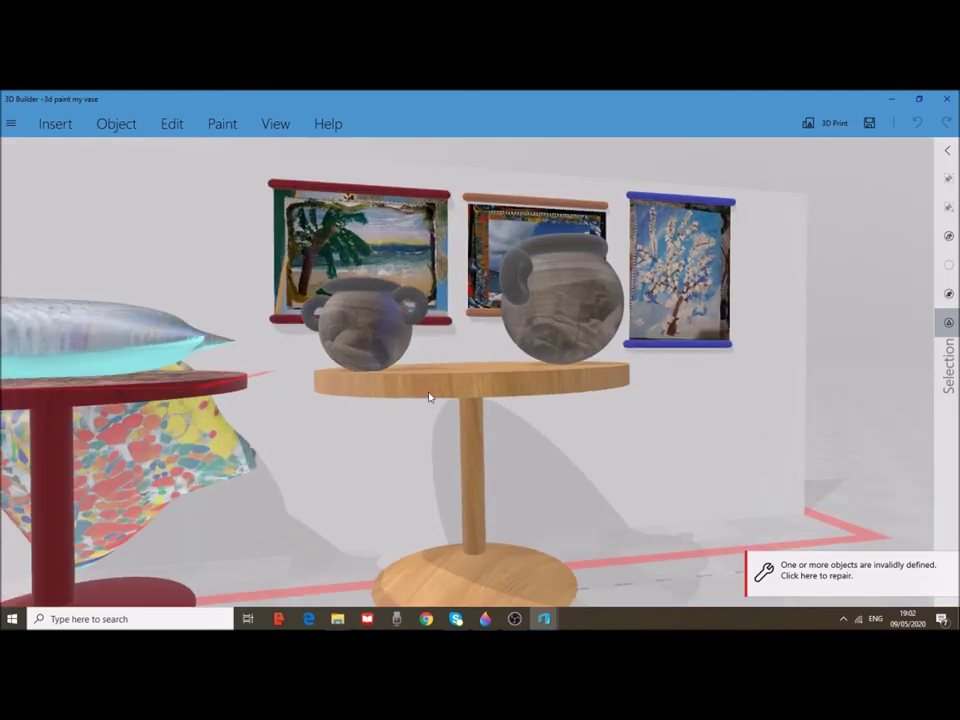
scroll(428, 395, "up", 2)
scroll(428, 388, "up", 2)
mouse_move(428, 386)
left_mouse_down()
mouse_move(602, 403)
mouse_move(435, 392)
mouse_move(534, 392)
mouse_move(394, 373)
mouse_move(476, 386)
mouse_move(388, 386)
mouse_move(563, 384)
mouse_move(459, 386)
mouse_move(497, 384)
left_mouse_up()
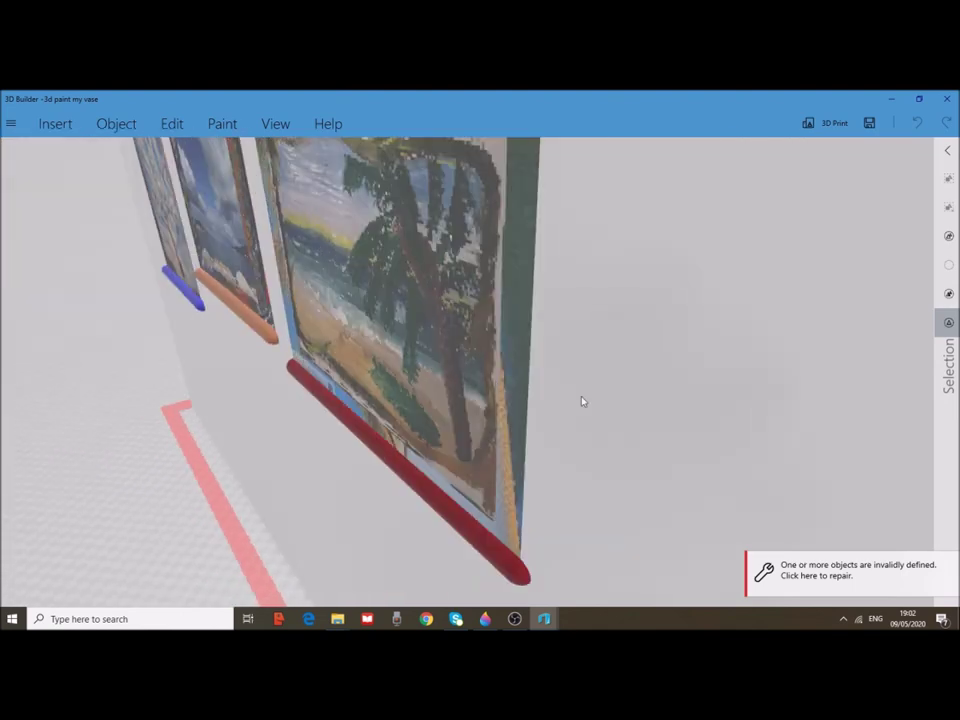
mouse_move(594, 408)
left_mouse_down()
mouse_move(514, 409)
mouse_move(345, 358)
mouse_move(308, 452)
mouse_move(268, 435)
mouse_move(724, 321)
mouse_move(574, 377)
mouse_move(497, 360)
mouse_move(497, 350)
left_mouse_up()
mouse_move(770, 428)
left_mouse_down()
mouse_move(531, 332)
mouse_move(760, 325)
left_mouse_up()
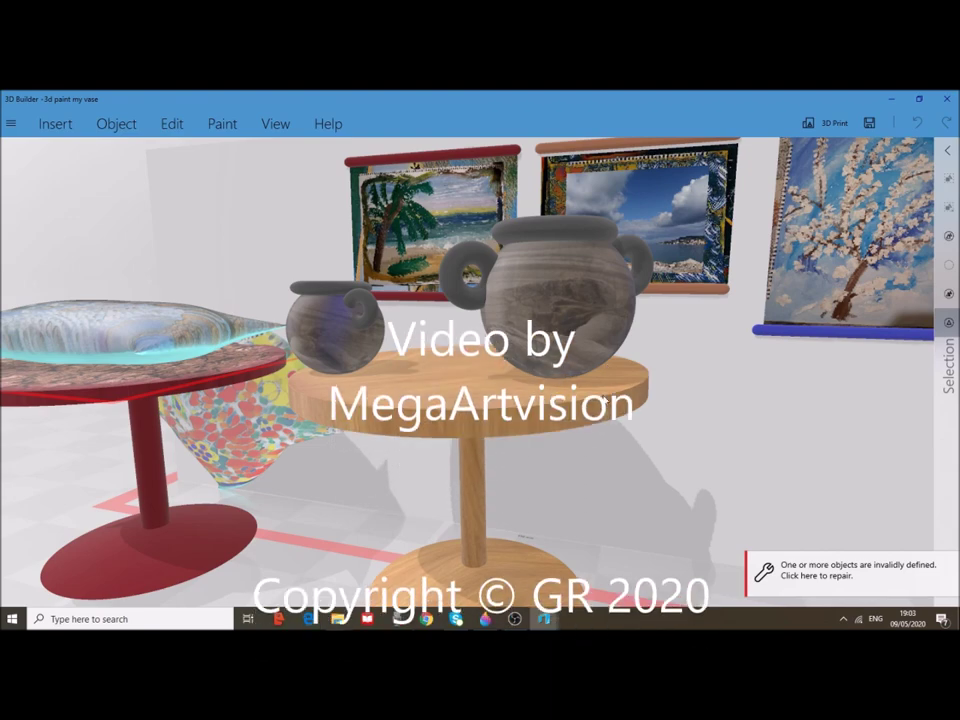
mouse_move(640, 385)
right_mouse_down()
mouse_move(688, 383)
mouse_move(647, 403)
mouse_move(639, 399)
mouse_move(683, 392)
right_mouse_up()
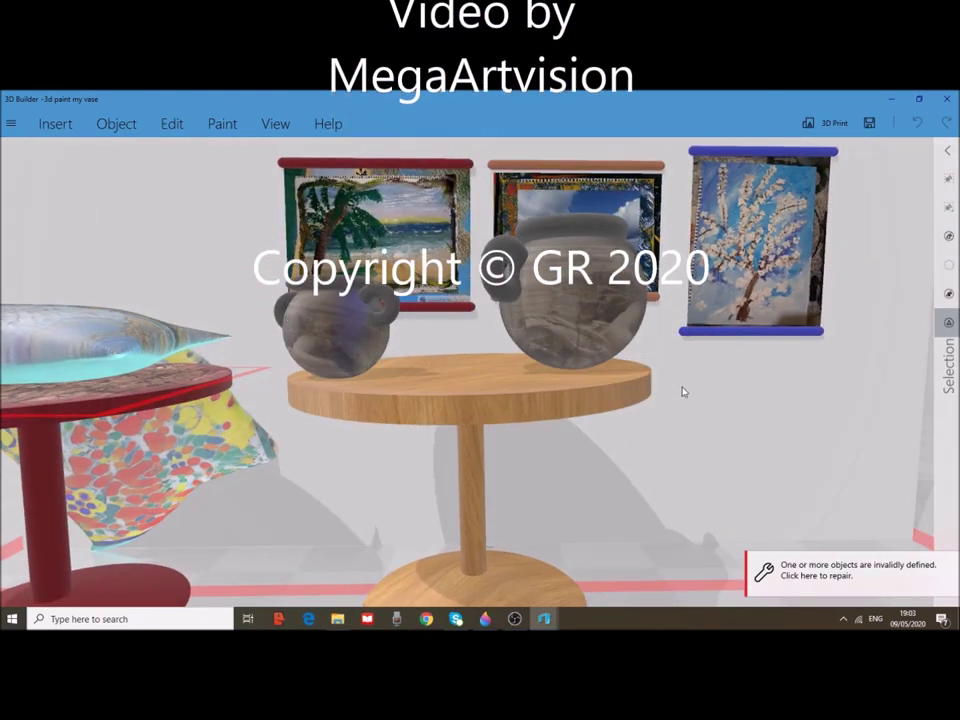